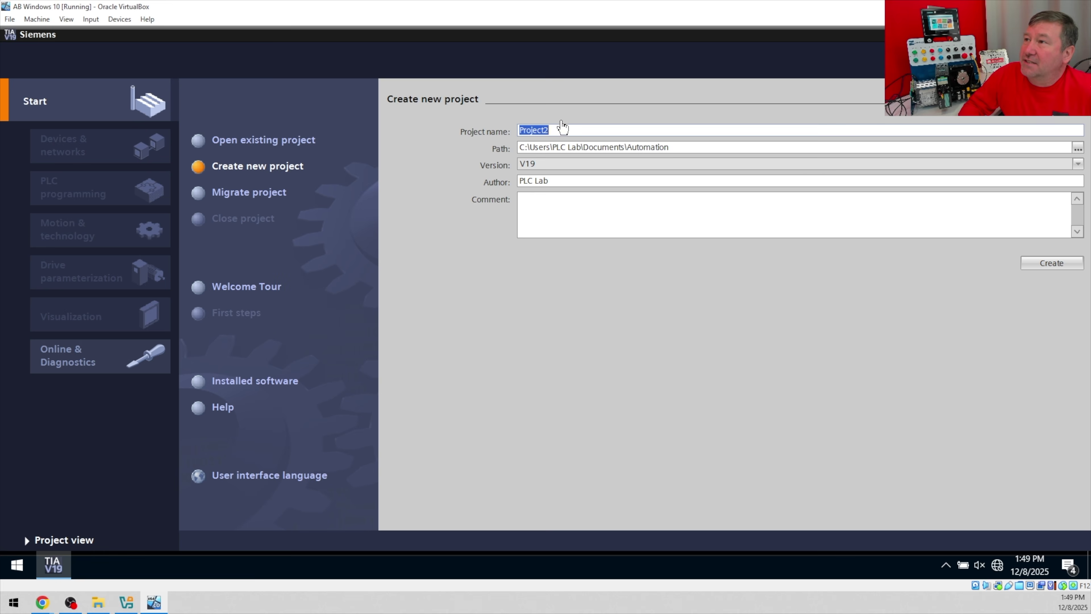
Create a new project named "G120C Upload".
{"action": "left_click", "coordinate": [570, 130]}
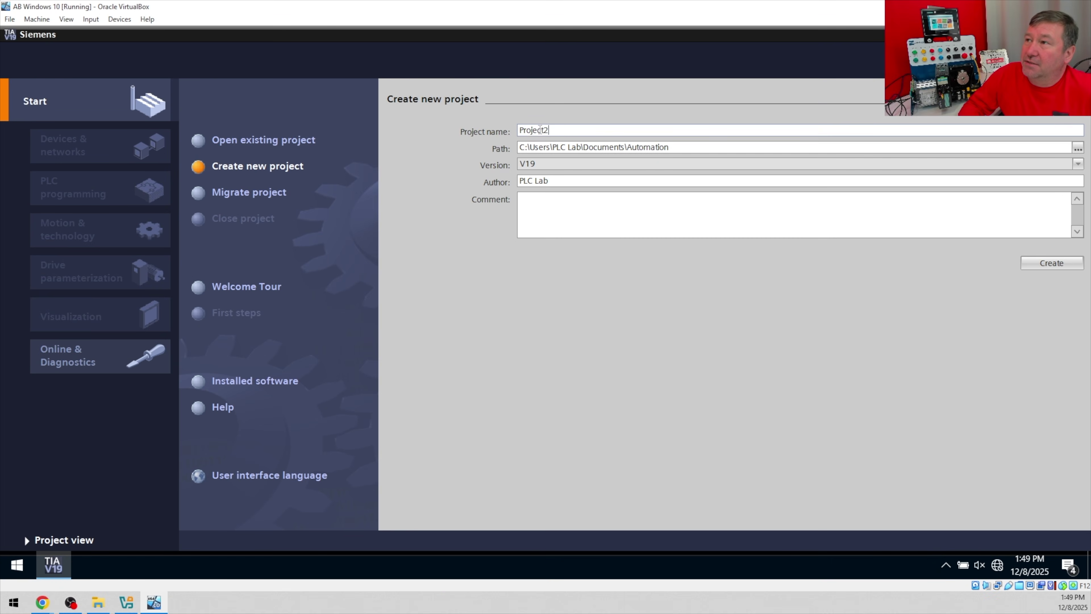
{"action": "double_click", "coordinate": [541, 129]}
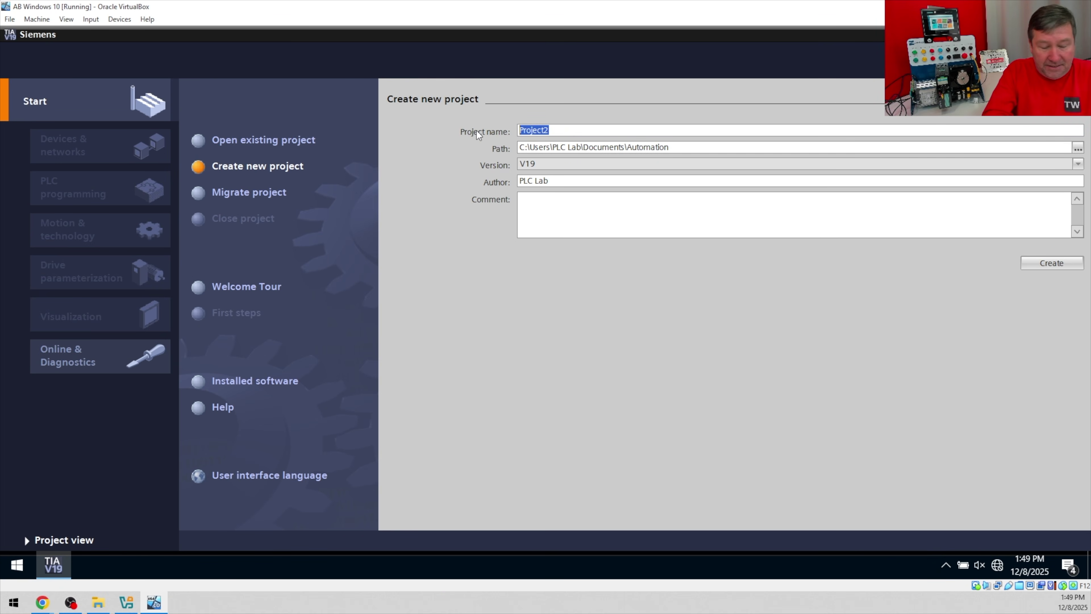
{"action": "type", "text": "G120"}
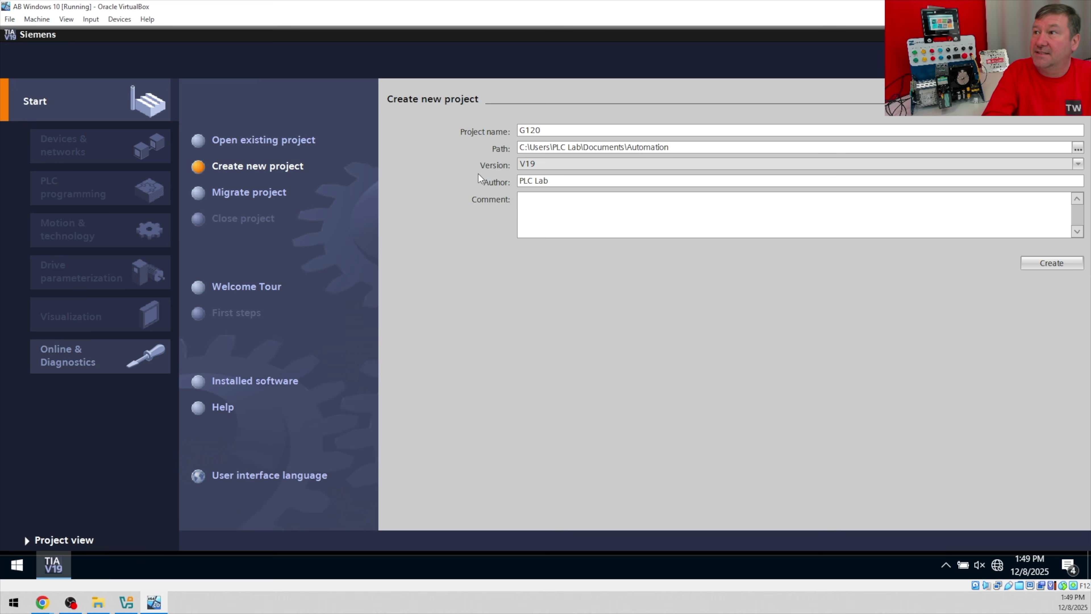
{"action": "type", "text": "C Upload"}
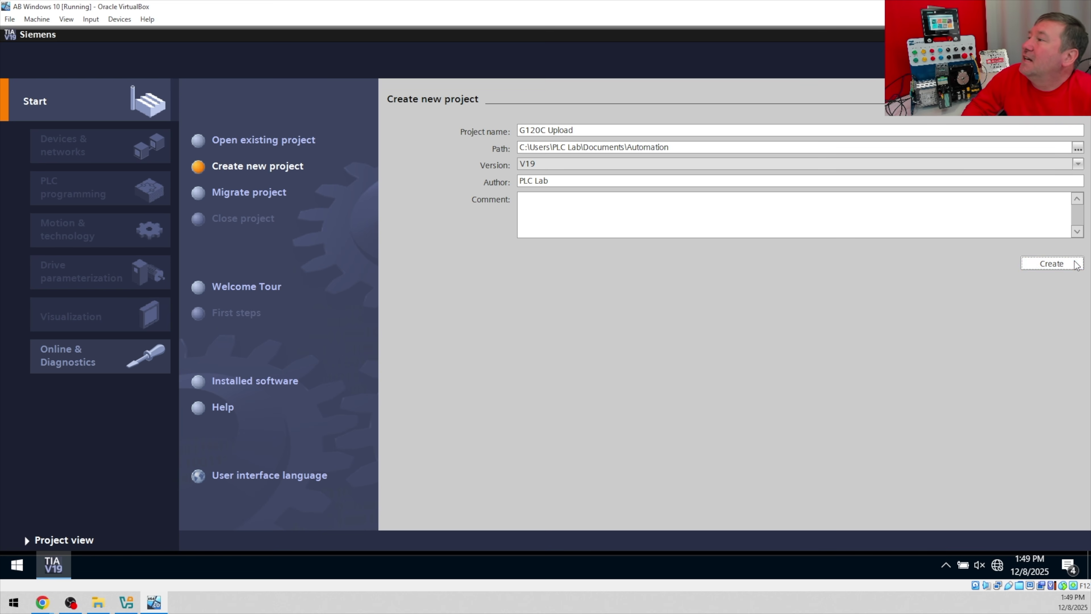
{"action": "left_click", "coordinate": [1062, 262]}
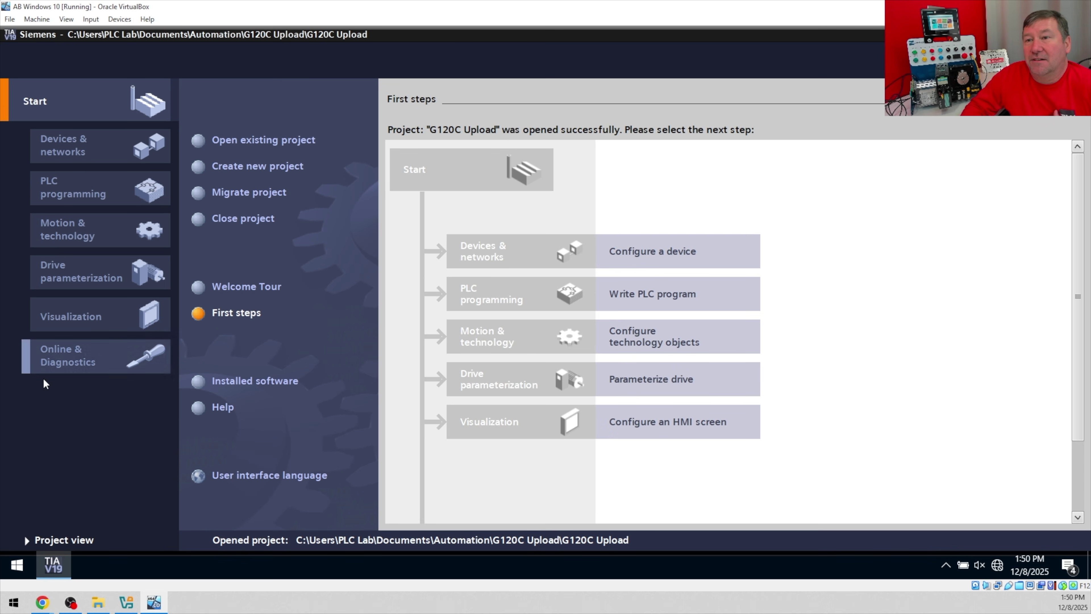
Search for accessible devices over the PN/IE interface and show the G120 CU250S-2 drive, declining to save the interface as default.
{"action": "left_click", "coordinate": [83, 358]}
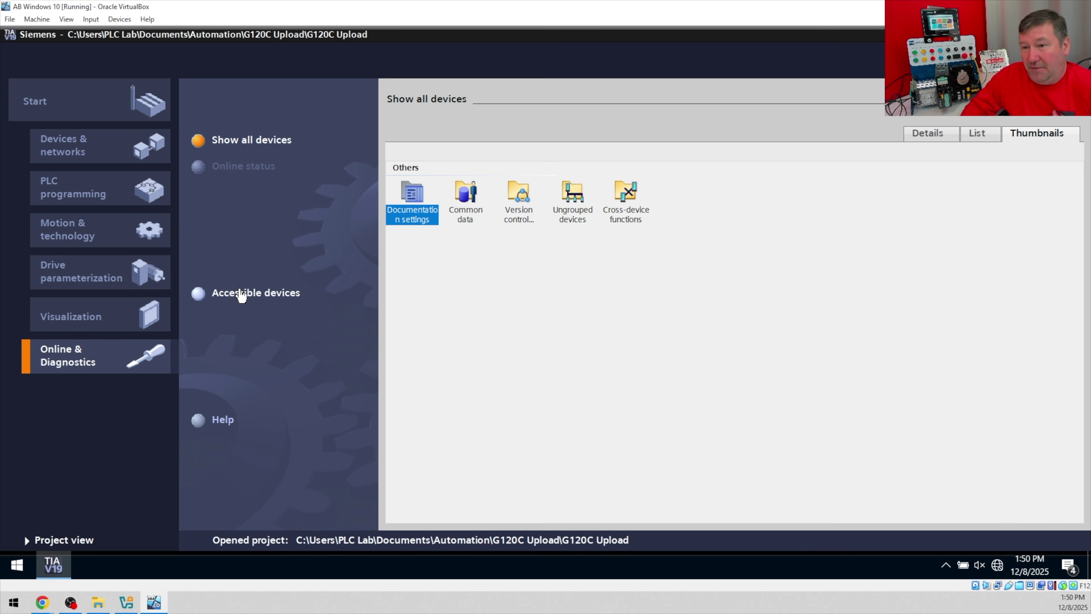
{"action": "left_click", "coordinate": [242, 295]}
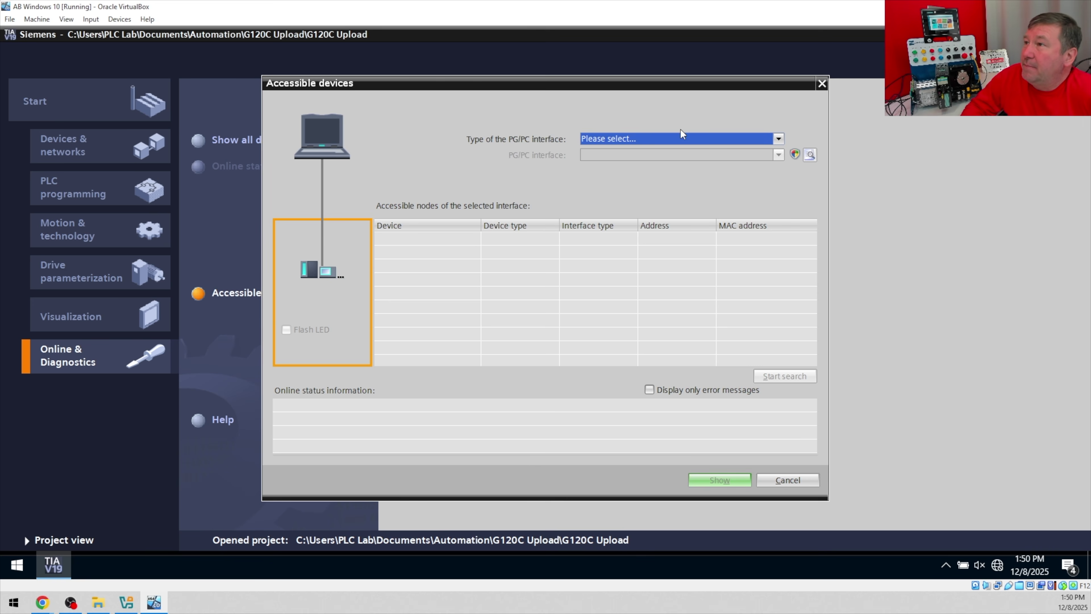
{"action": "left_click", "coordinate": [713, 138]}
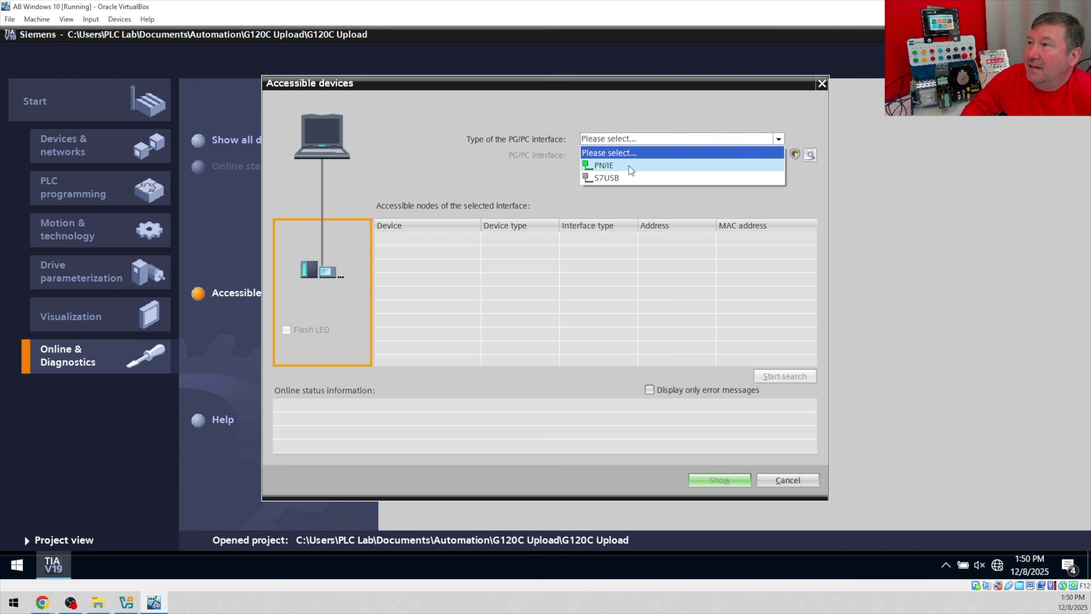
{"action": "left_click", "coordinate": [630, 170]}
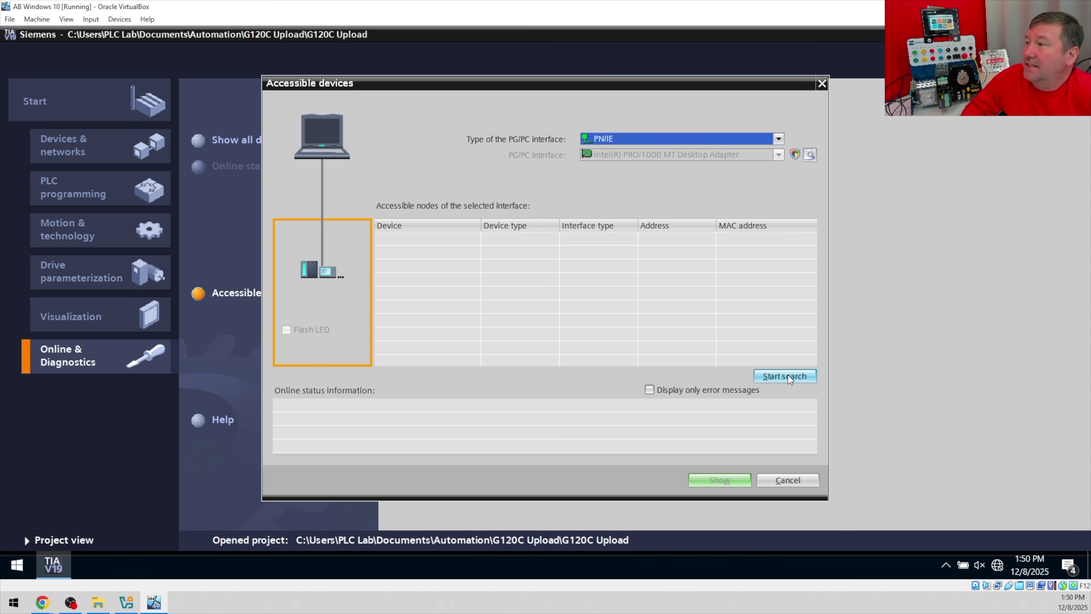
{"action": "left_click", "coordinate": [780, 376]}
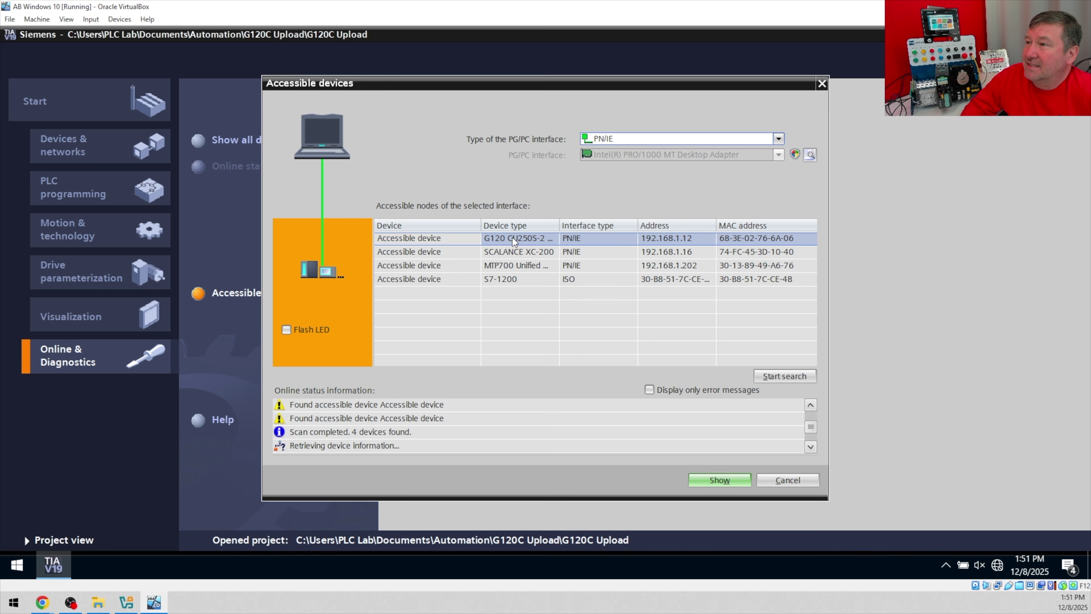
{"action": "left_click", "coordinate": [712, 483]}
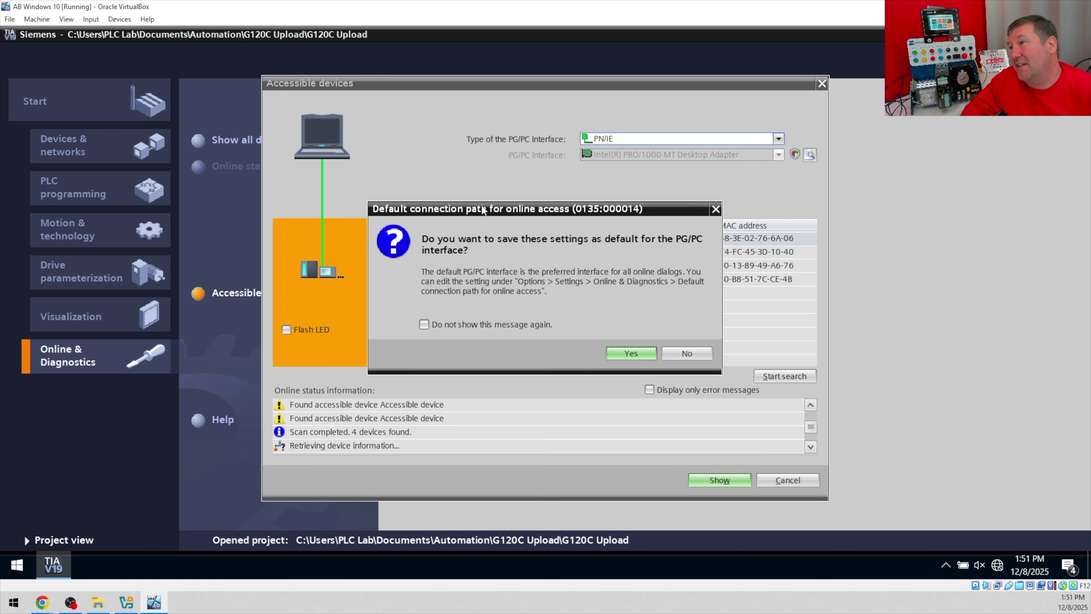
{"action": "left_click", "coordinate": [687, 353]}
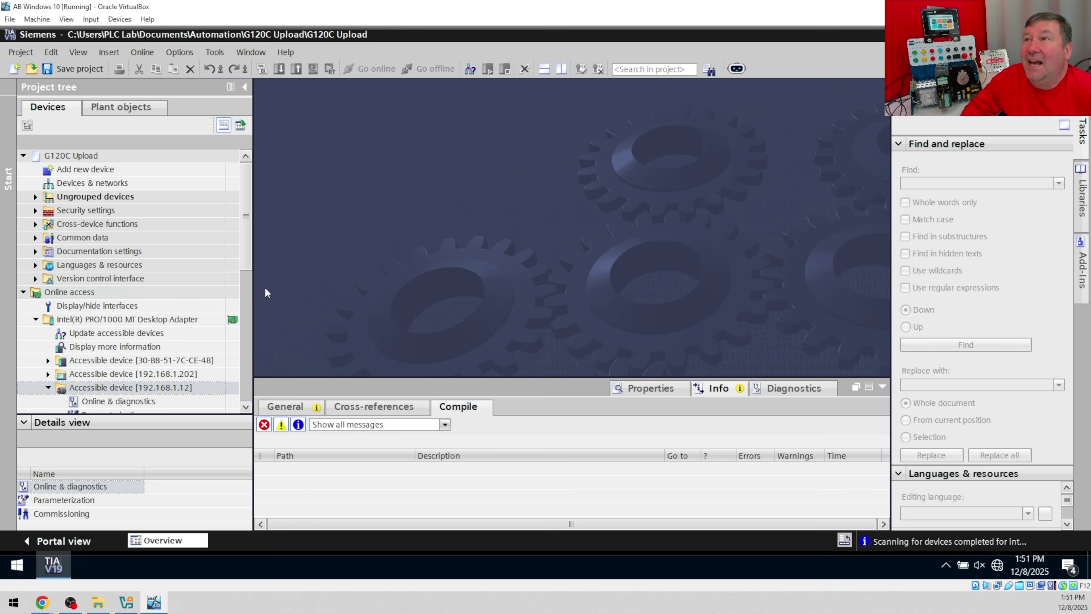
Upload the accessible device at 192.168.1.12 as a new station with hardware and software, accepting the telegram configuration precondition.
{"action": "left_click", "coordinate": [103, 391]}
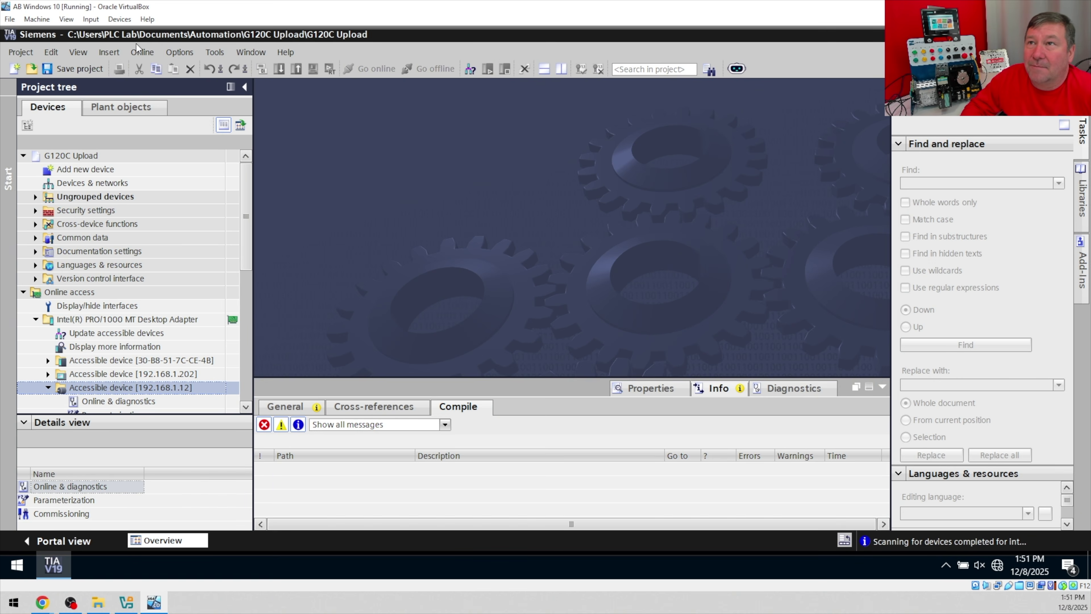
{"action": "left_click", "coordinate": [143, 52]}
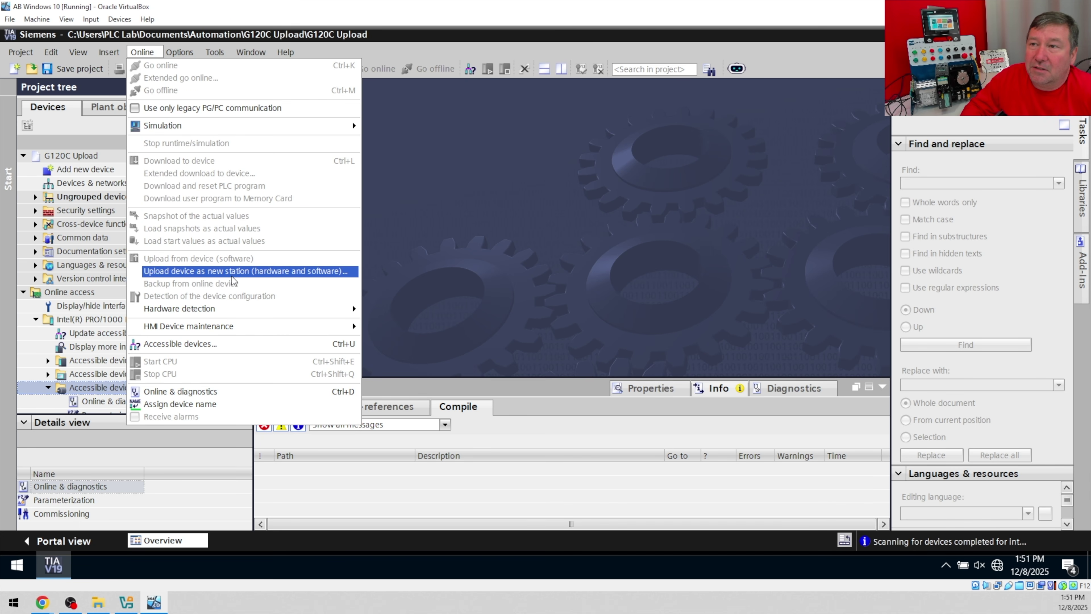
{"action": "left_click", "coordinate": [257, 273]}
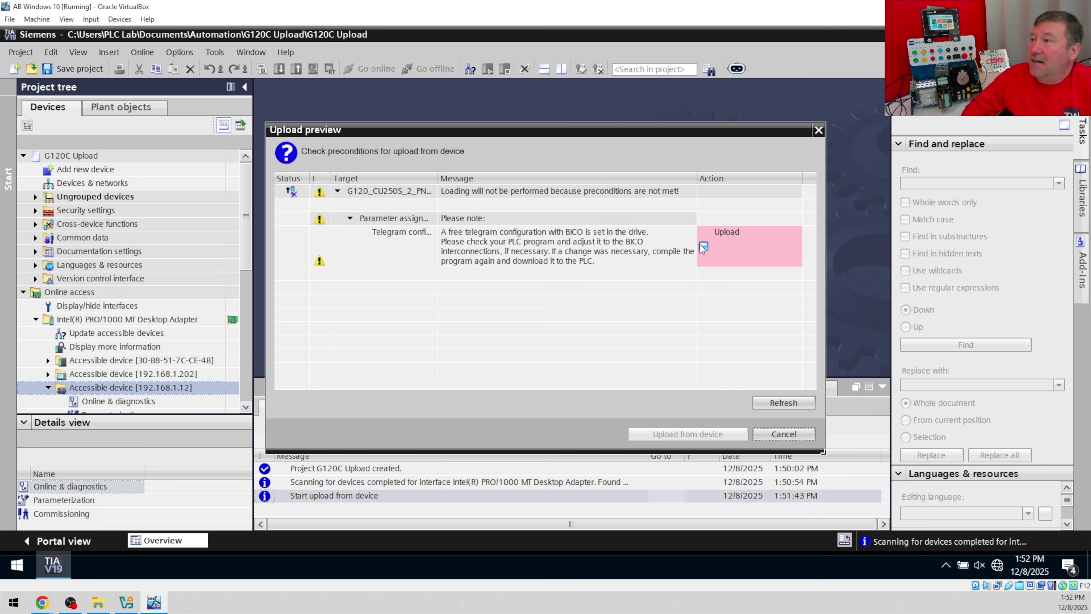
{"action": "left_click", "coordinate": [704, 246]}
{"action": "left_click", "coordinate": [664, 435]}
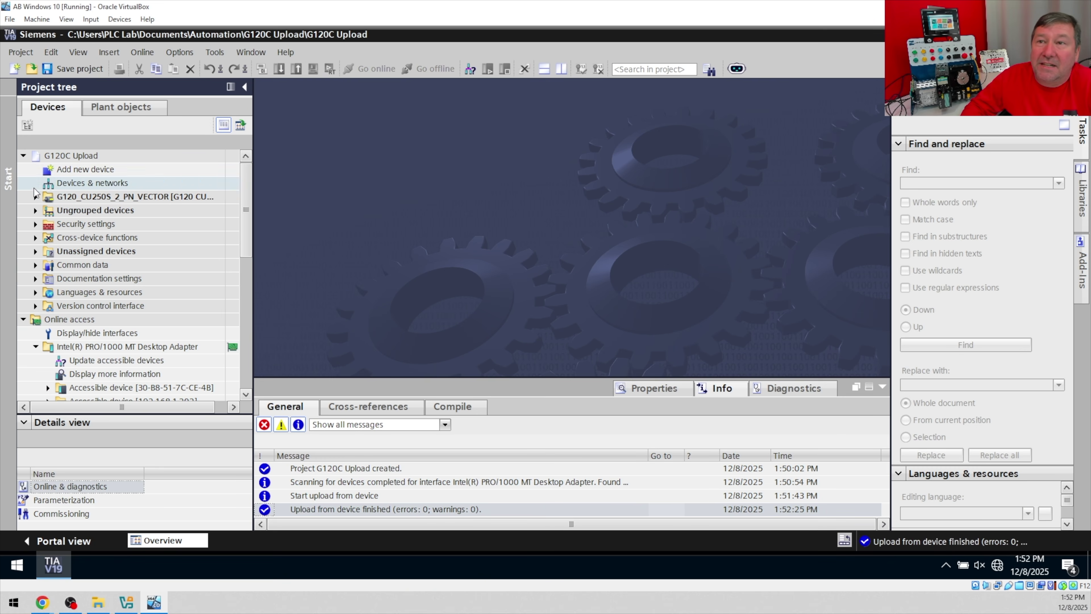
Open the uploaded drive's parameterization and review the control unit, power unit and motor data in its configuration summary.
{"action": "left_click", "coordinate": [35, 196]}
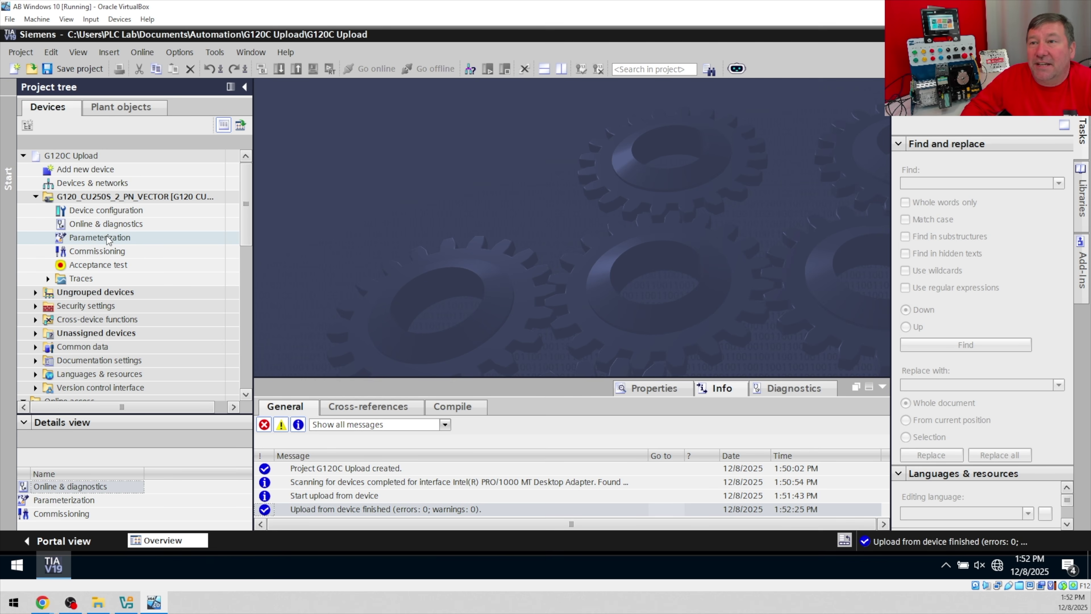
{"action": "double_click", "coordinate": [95, 242]}
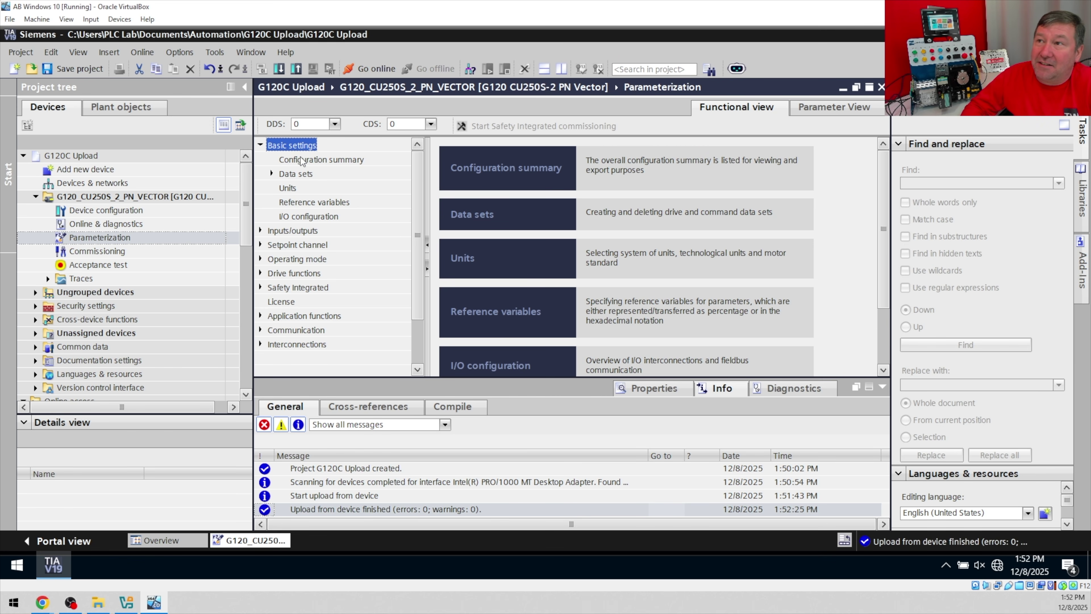
{"action": "left_click", "coordinate": [309, 161]}
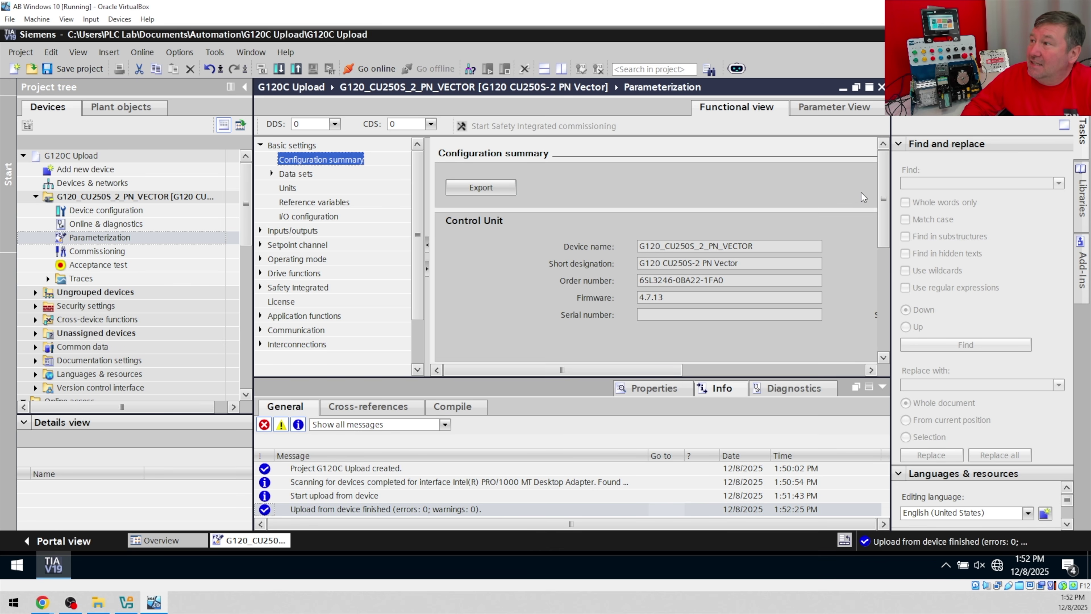
{"action": "left_click_drag", "start_coordinate": [887, 182], "coordinate": [882, 207]}
{"action": "scroll", "coordinate": [632, 309], "scroll_direction": "down", "scroll_amount": 5}
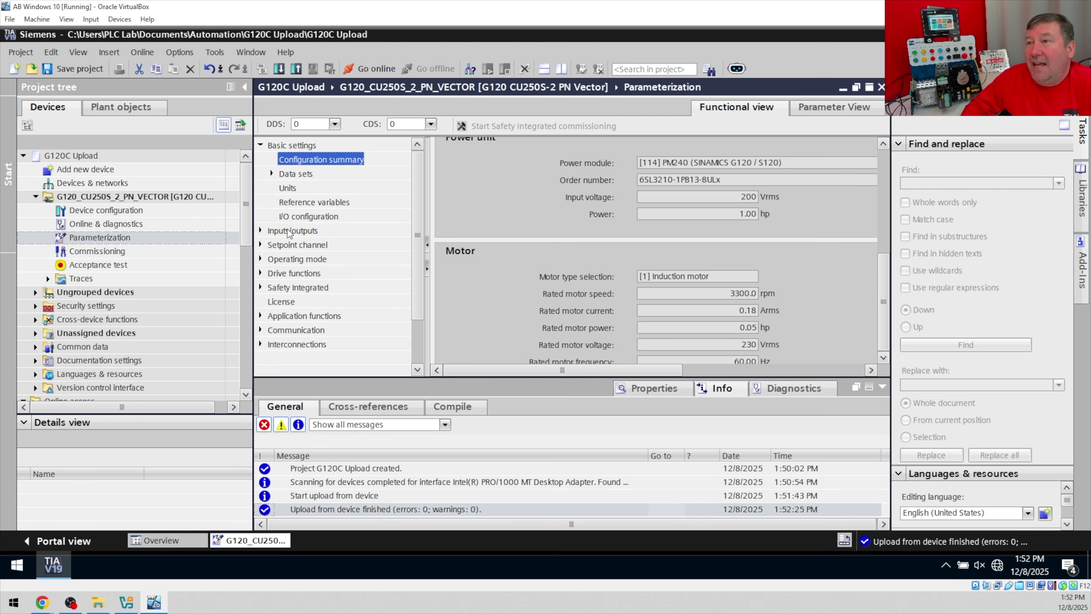
Review the terminal assignments in the drive's I/O configuration, including DI 0 to DI 2, and show the digital inputs diagram.
{"action": "left_click", "coordinate": [308, 216]}
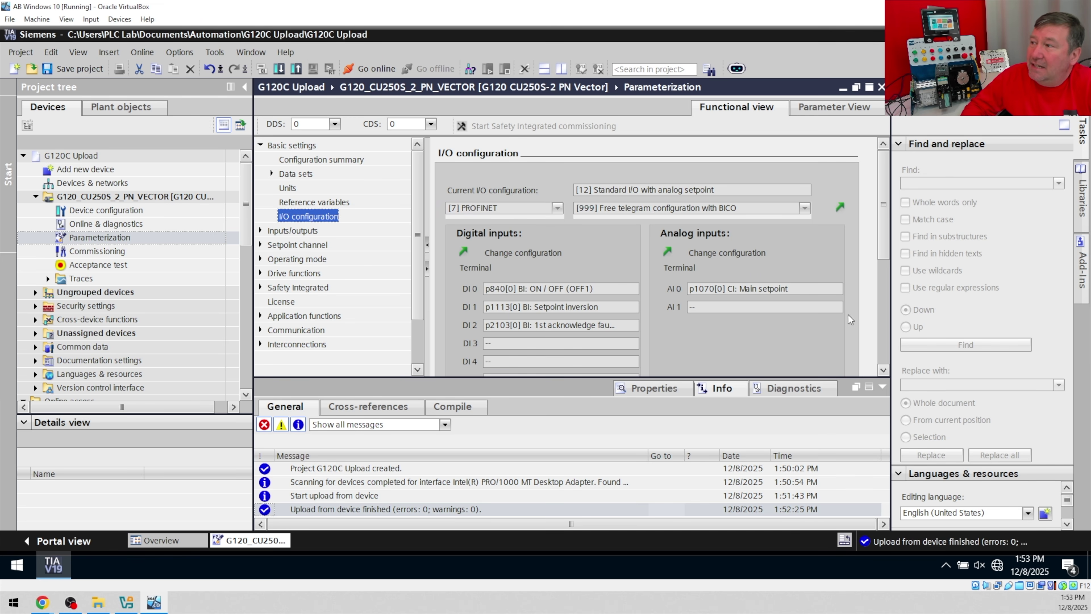
{"action": "left_click_drag", "start_coordinate": [881, 214], "coordinate": [890, 248]}
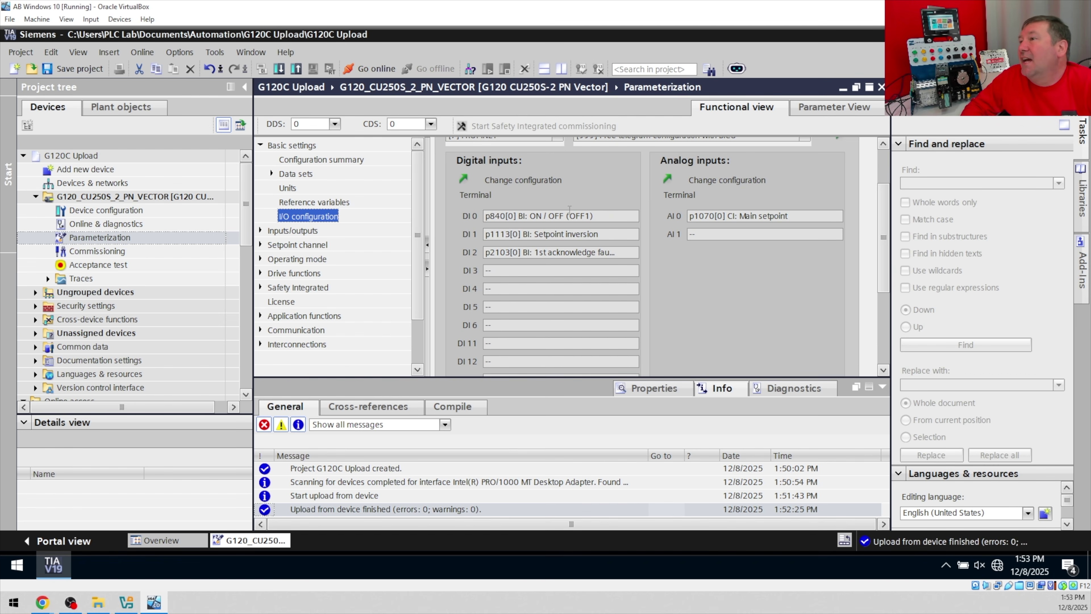
{"action": "left_click_drag", "start_coordinate": [595, 217], "coordinate": [484, 216]}
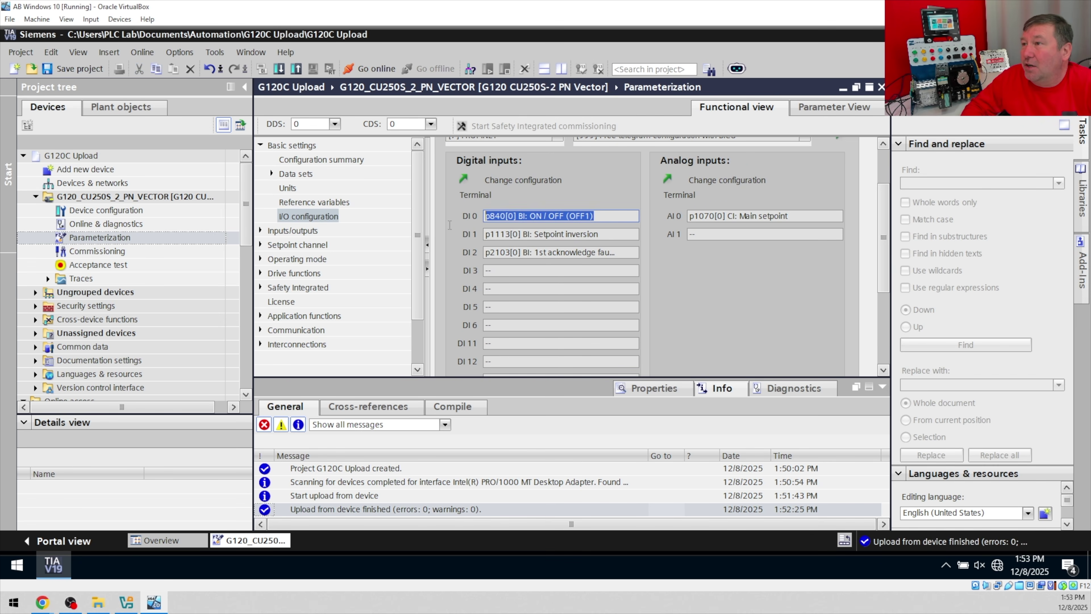
{"action": "left_click_drag", "start_coordinate": [597, 234], "coordinate": [485, 234]}
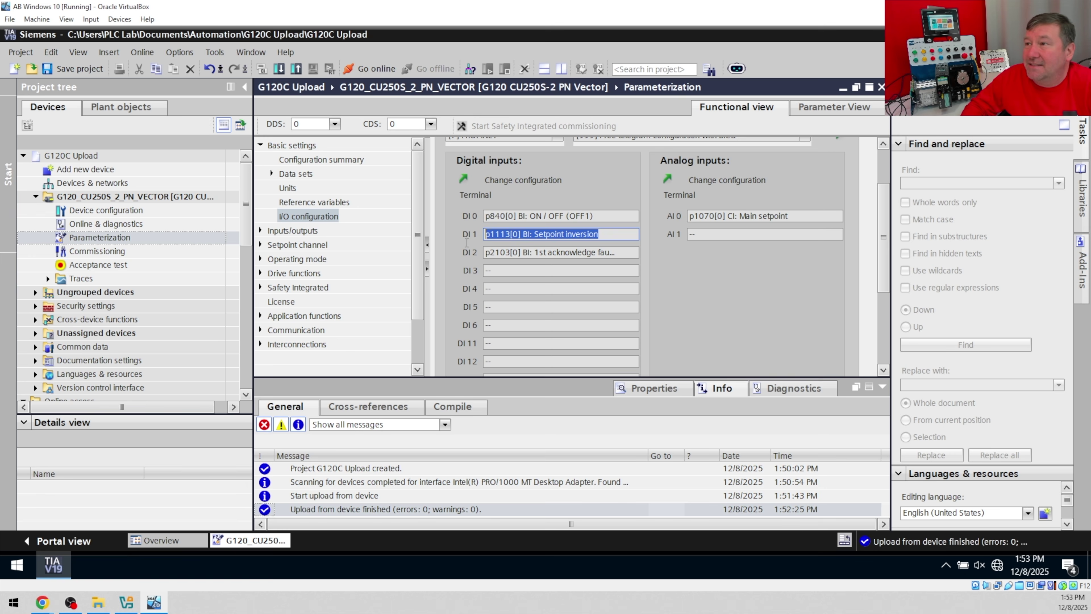
{"action": "left_click_drag", "start_coordinate": [631, 252], "coordinate": [476, 258]}
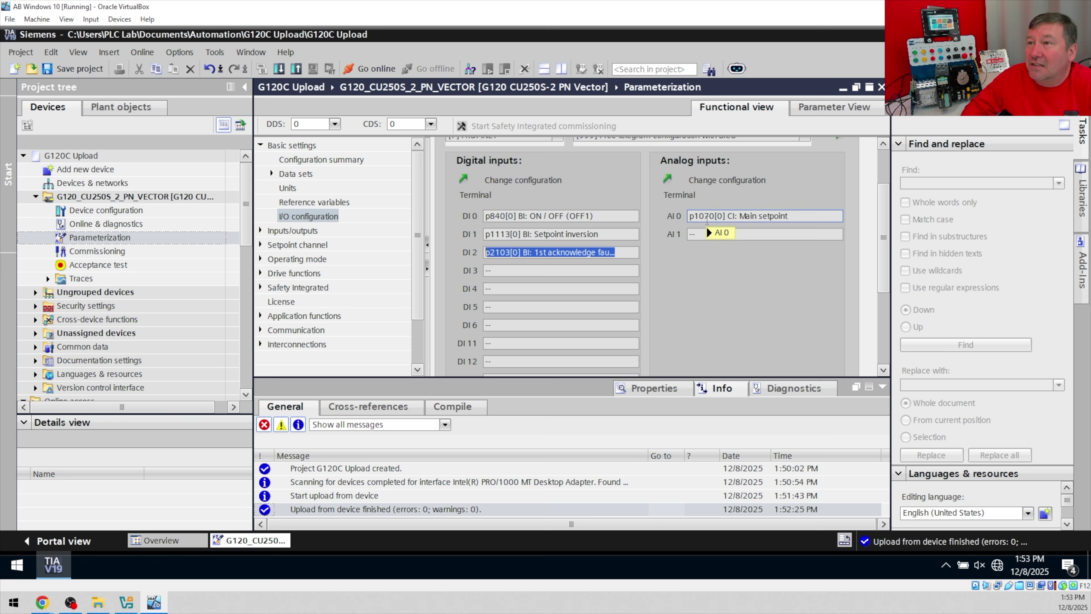
{"action": "left_click", "coordinate": [261, 231]}
{"action": "left_click", "coordinate": [293, 243]}
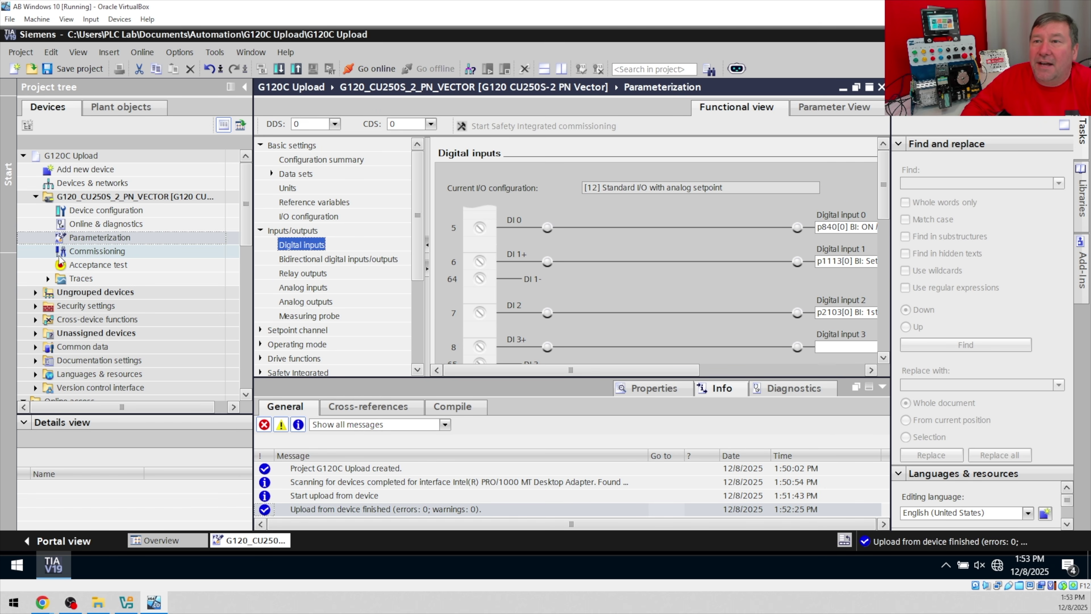
Start the drive's Commissioning Wizard and accept Standard Drive Control, the drive-only setpoint and the selected function modules, up to the setpoint defaults.
{"action": "left_click", "coordinate": [93, 253]}
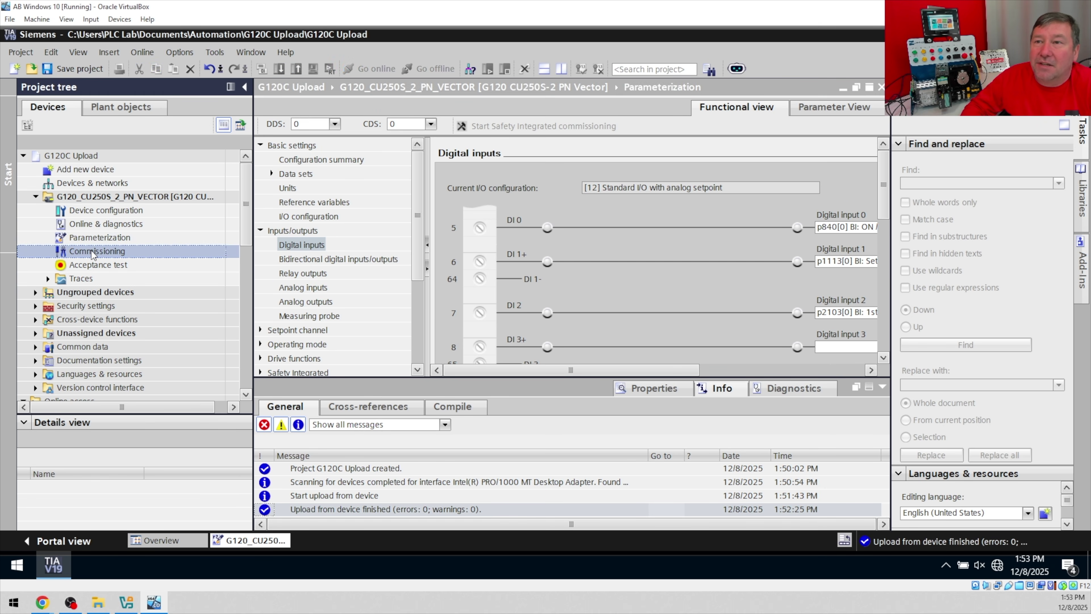
{"action": "double_click", "coordinate": [93, 253]}
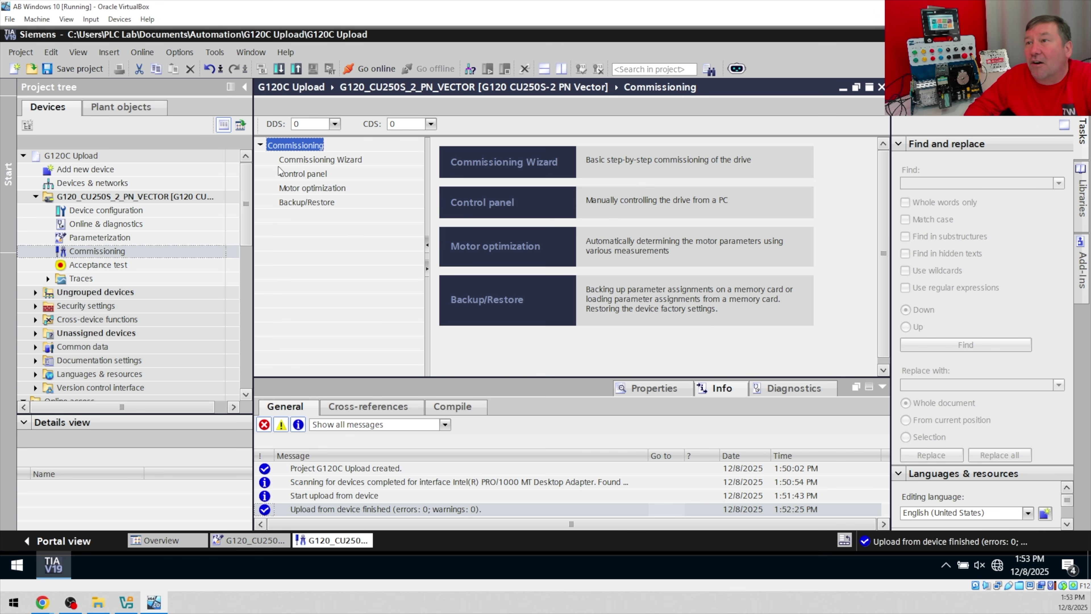
{"action": "left_click", "coordinate": [335, 160]}
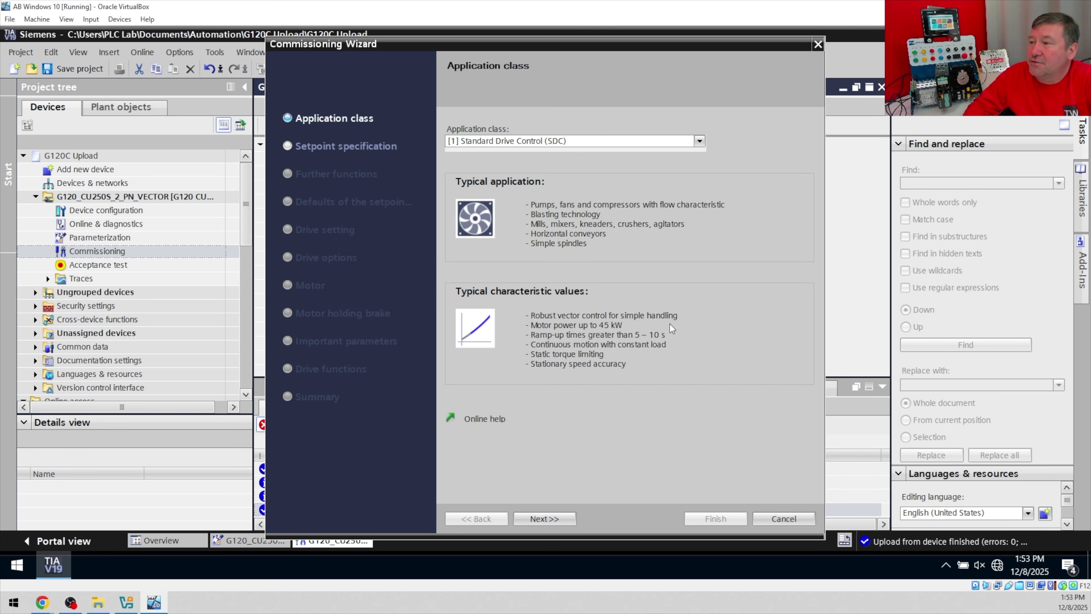
{"action": "left_click", "coordinate": [546, 522]}
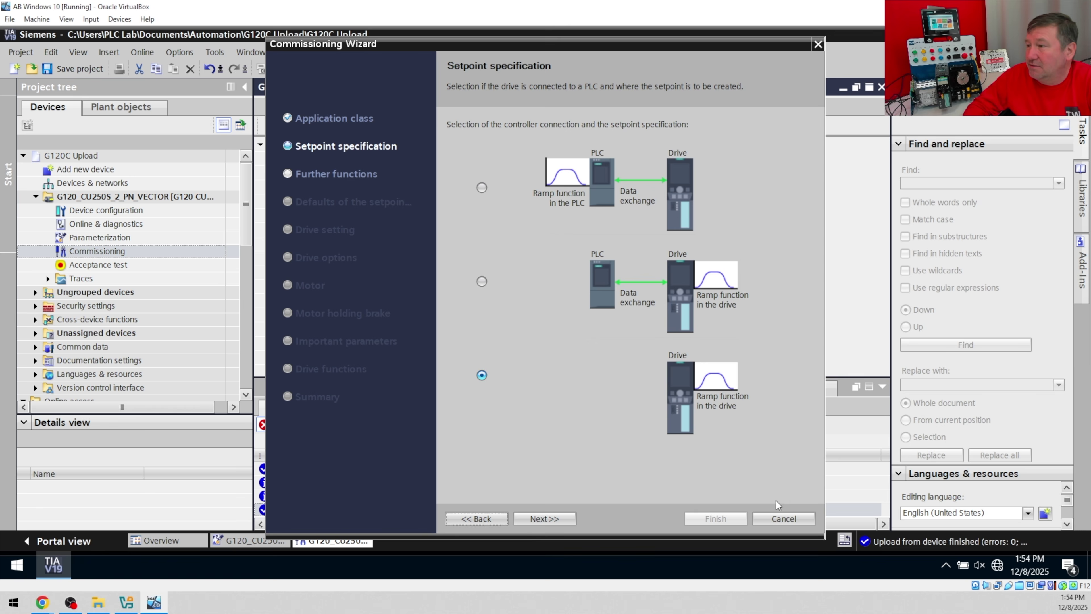
{"action": "left_click", "coordinate": [541, 520]}
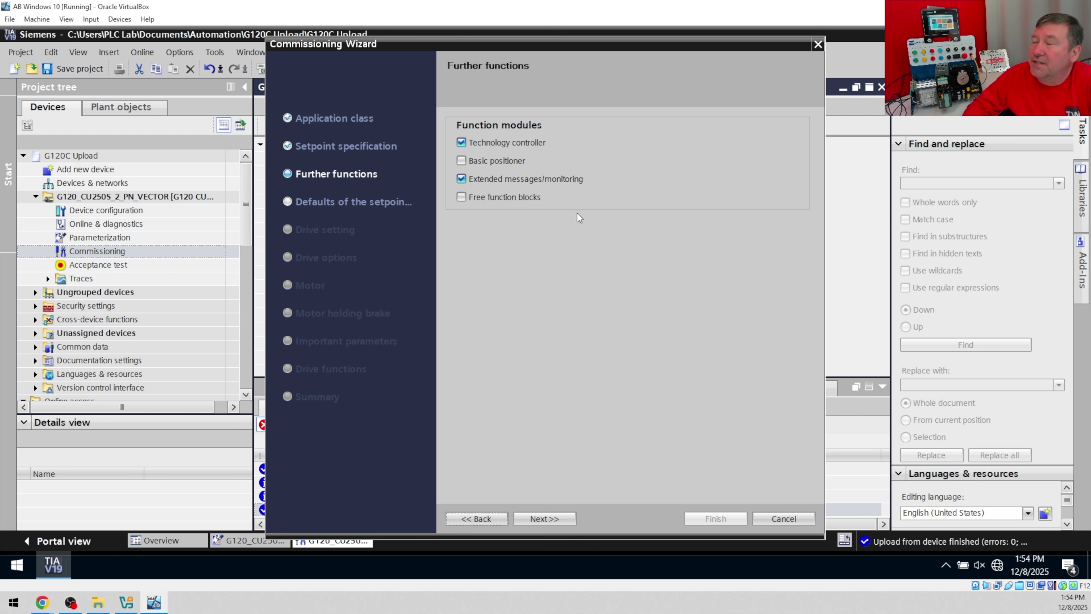
{"action": "left_click", "coordinate": [545, 519]}
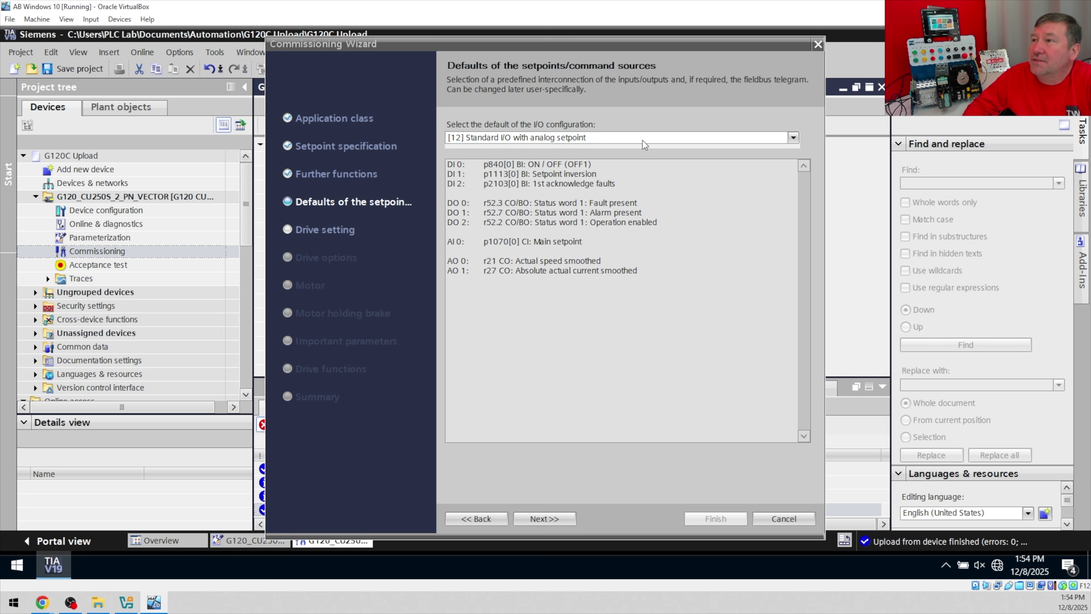
List the available default I/O configurations and switch to the SINAMICS G120C manual in Chrome to compare the default settings.
{"action": "left_click", "coordinate": [793, 137]}
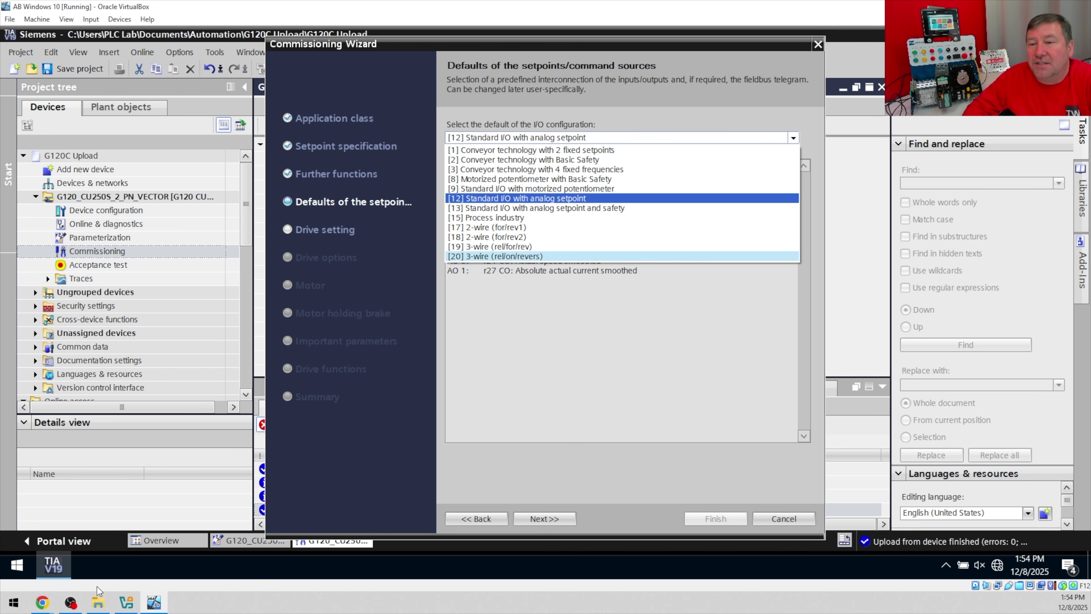
{"action": "mouse_move", "coordinate": [41, 602]}
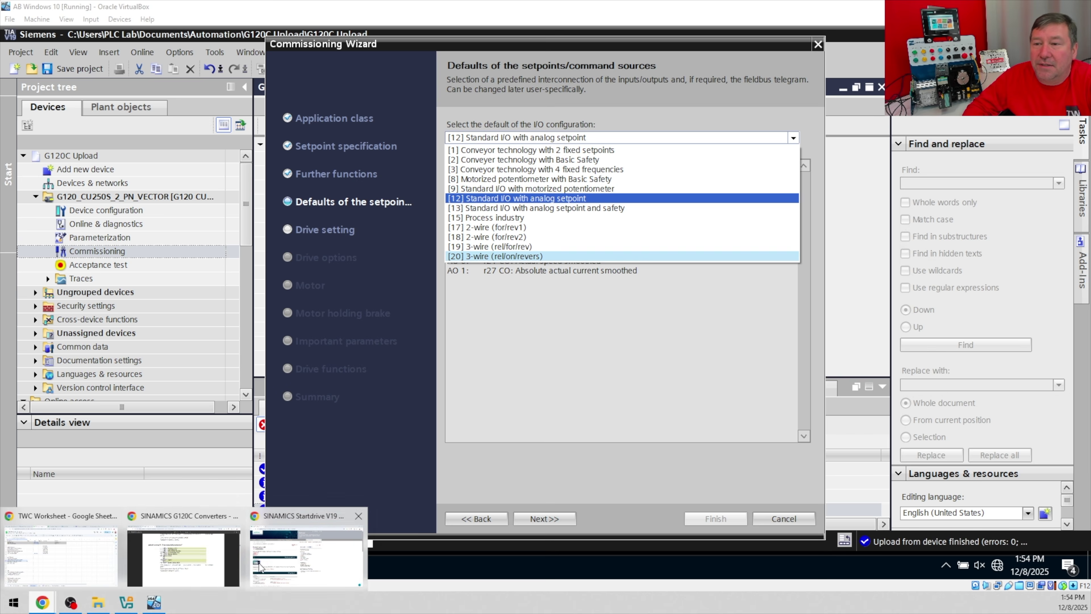
{"action": "left_click", "coordinate": [210, 525]}
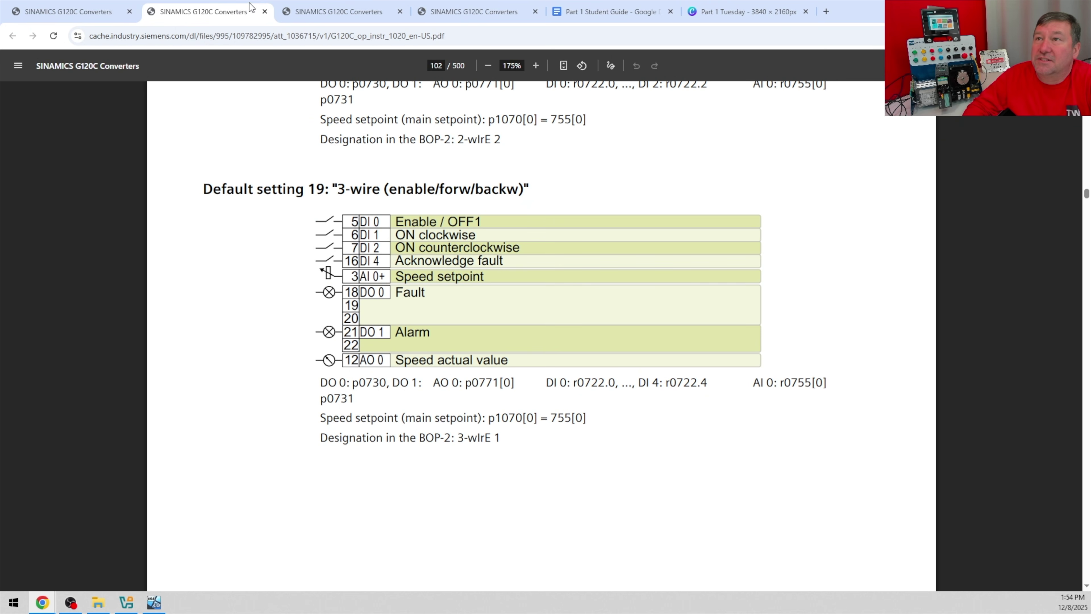
Browse the manual's default interface settings from default setting 1 and highlight the heading of default setting 12, "Standard I/O with analog setpoint".
{"action": "scroll", "coordinate": [615, 212], "scroll_direction": "up", "scroll_amount": 20}
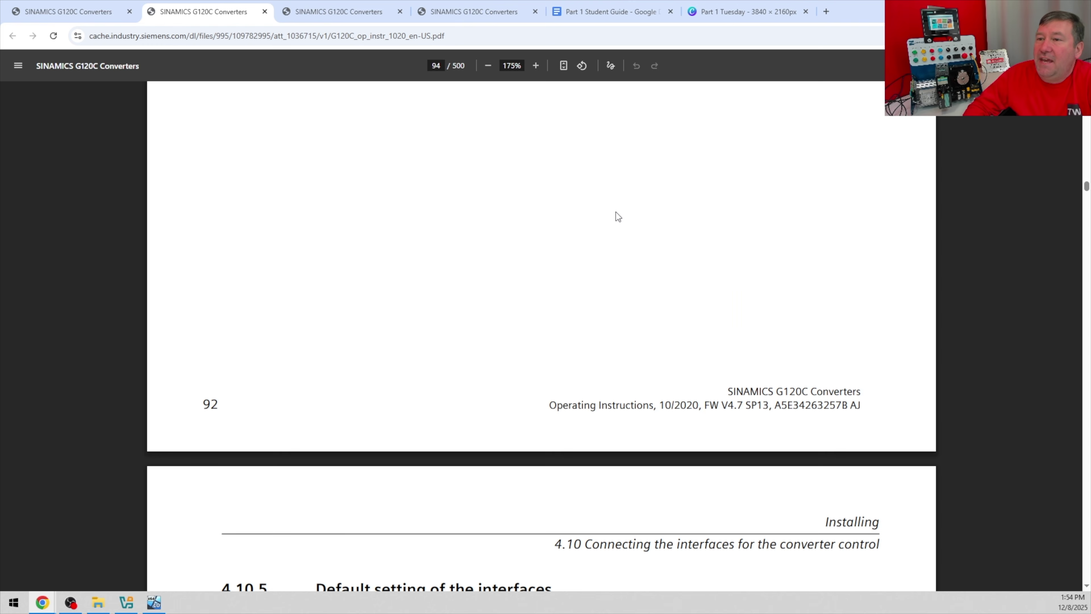
{"action": "scroll", "coordinate": [615, 212], "scroll_direction": "down", "scroll_amount": 10}
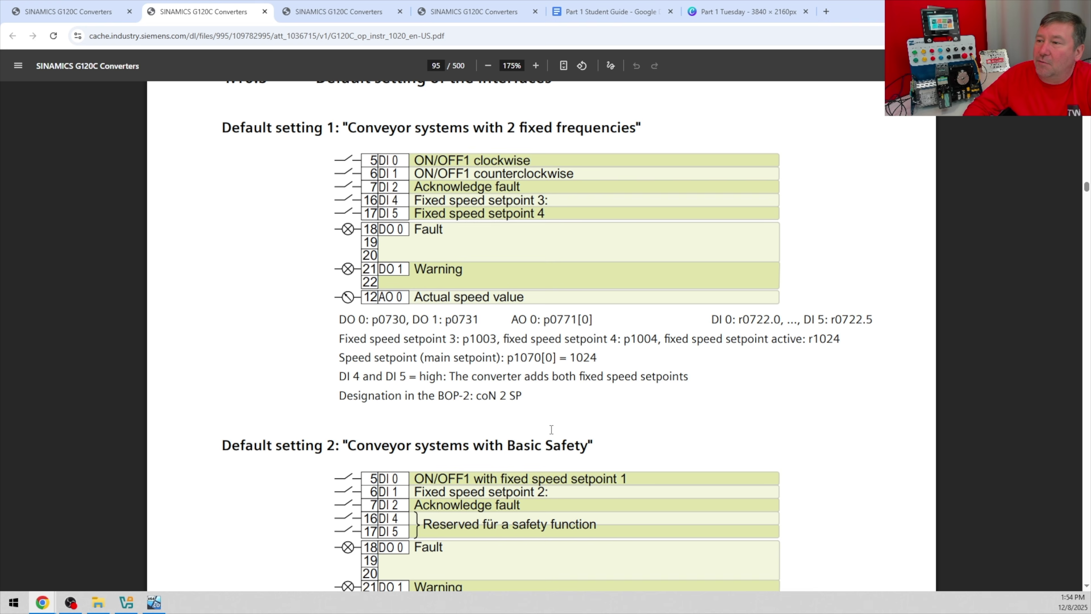
{"action": "scroll", "coordinate": [551, 429], "scroll_direction": "down", "scroll_amount": 20}
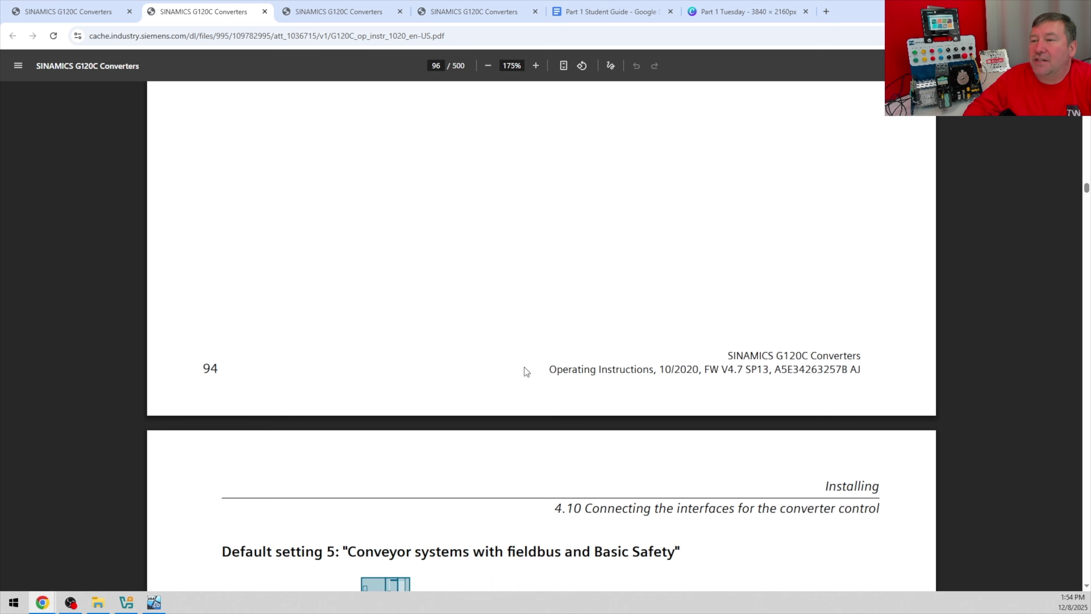
{"action": "scroll", "coordinate": [524, 367], "scroll_direction": "down", "scroll_amount": 20}
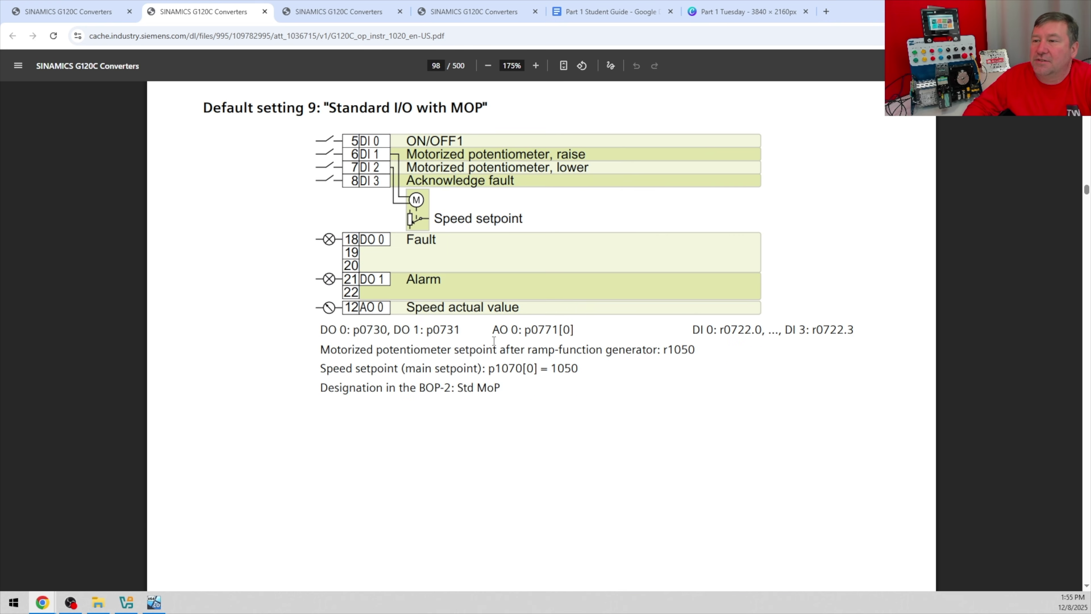
{"action": "scroll", "coordinate": [494, 340], "scroll_direction": "down", "scroll_amount": 15}
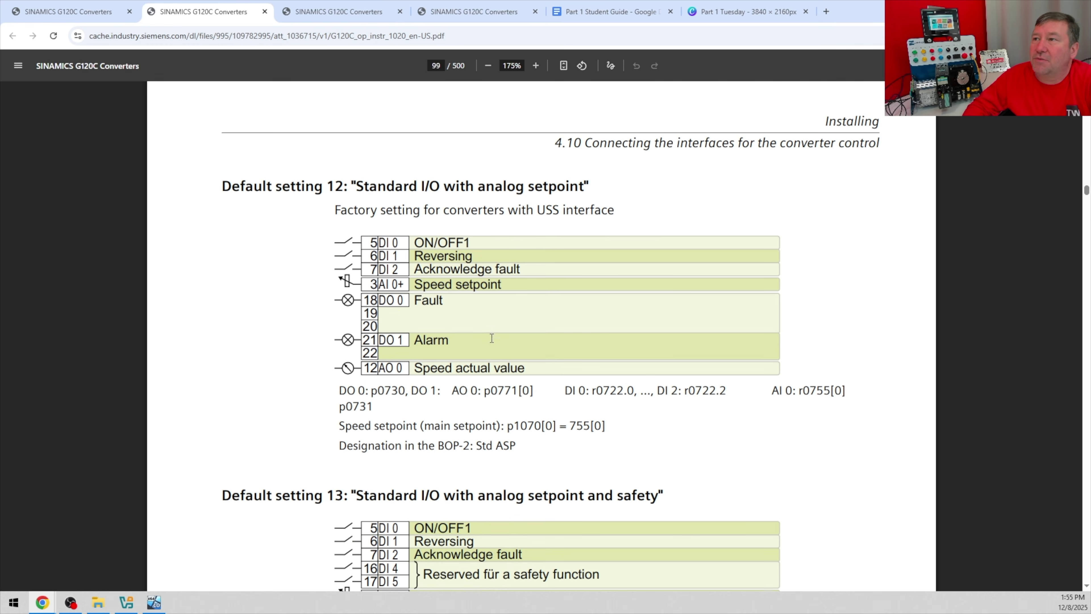
{"action": "scroll", "coordinate": [492, 339], "scroll_direction": "up", "scroll_amount": 1}
{"action": "left_click_drag", "start_coordinate": [221, 192], "coordinate": [596, 187]}
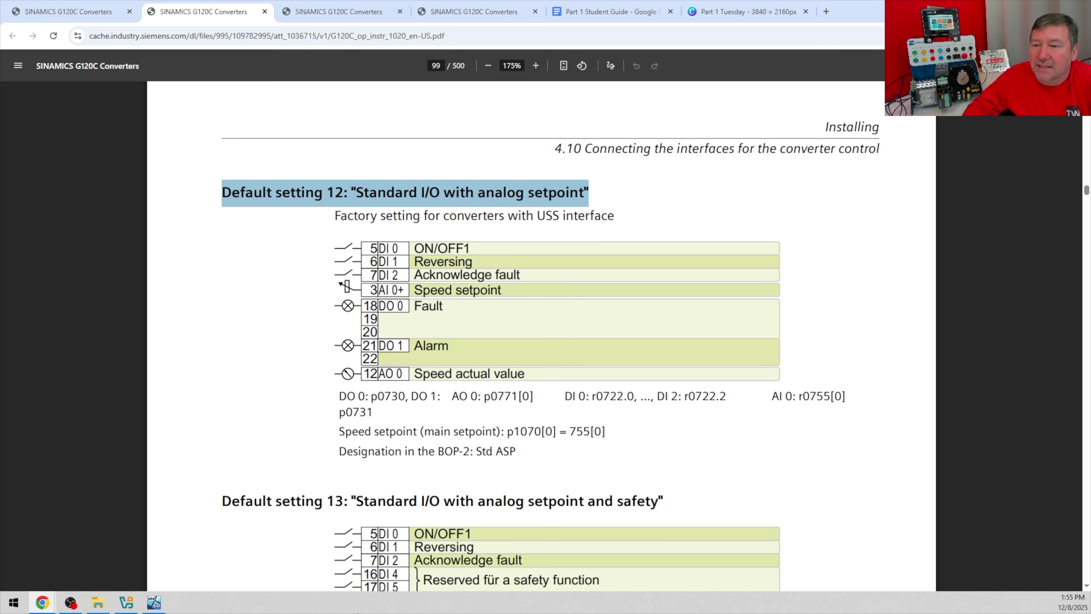
Return to TIA Portal and accept [12] Standard I/O with analog setpoint as the wizard's default I/O configuration.
{"action": "left_click", "coordinate": [153, 602]}
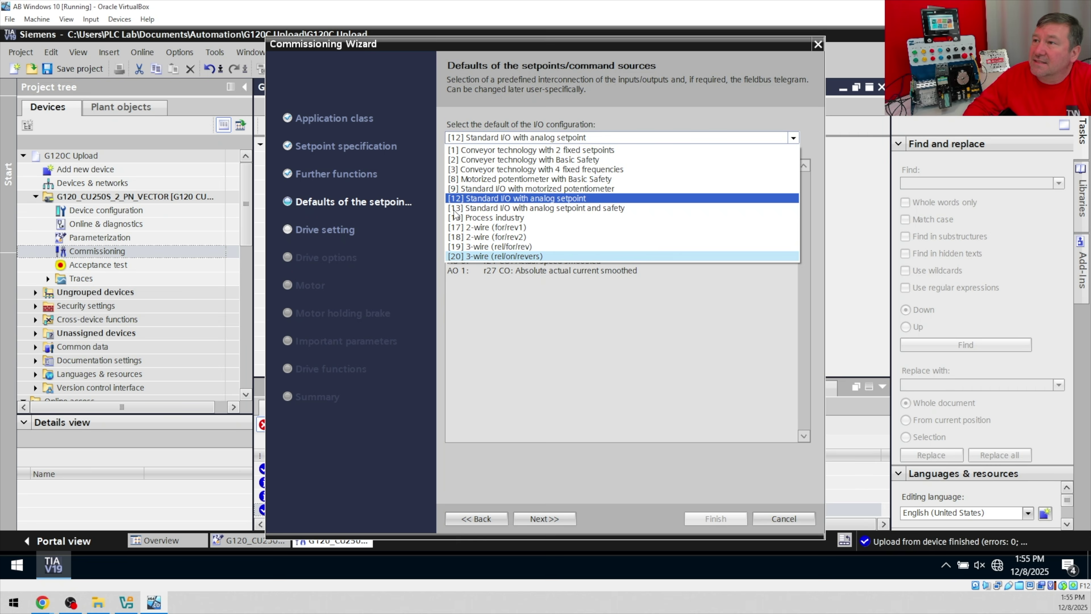
{"action": "left_click", "coordinate": [484, 198]}
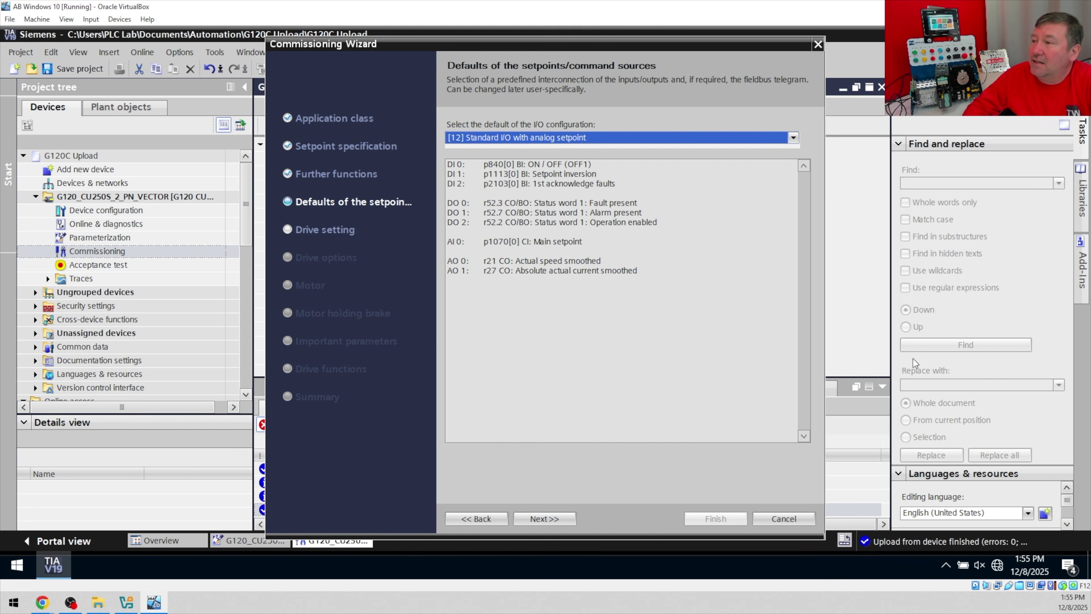
{"action": "left_click", "coordinate": [556, 519]}
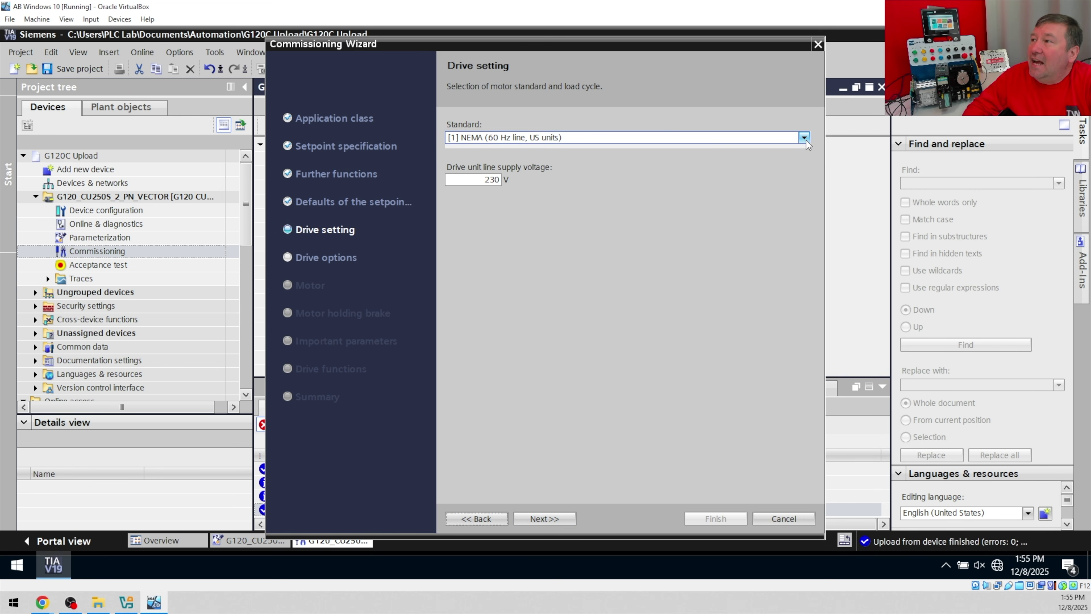
Keep the NEMA (60 Hz line, US units) standard with 230 V supply, and accept the drive options without braking resistor or filter.
{"action": "left_click", "coordinate": [751, 137]}
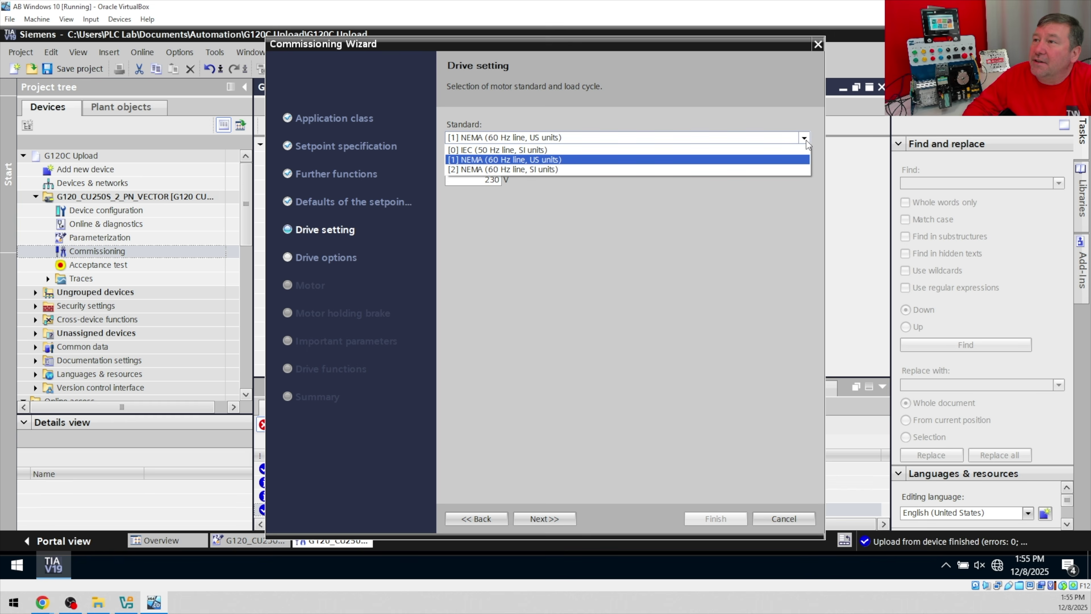
{"action": "left_click", "coordinate": [553, 161]}
{"action": "left_click", "coordinate": [499, 179]}
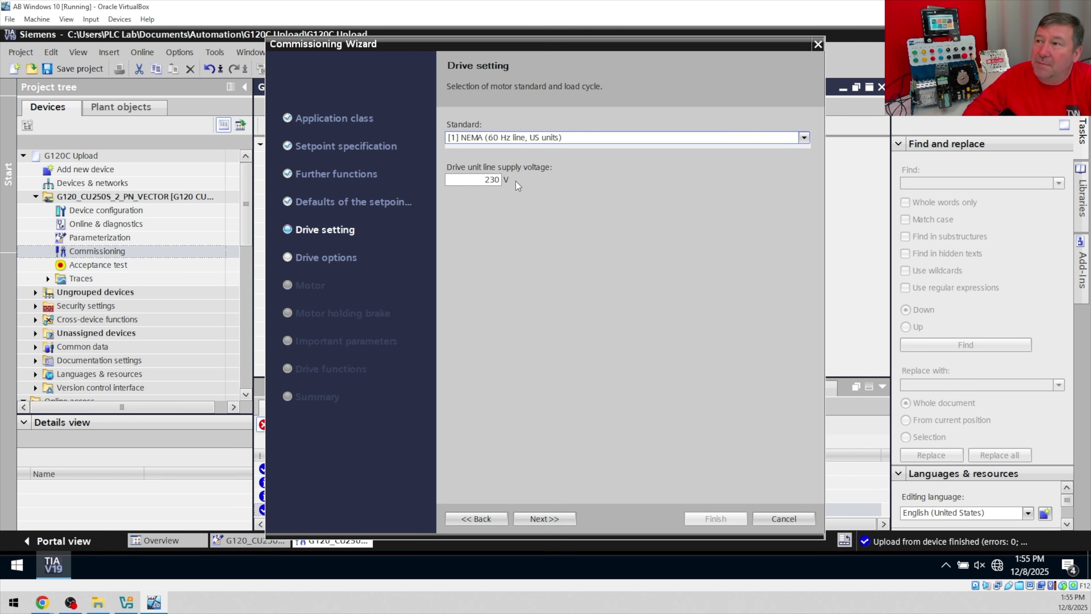
{"action": "left_click", "coordinate": [548, 519]}
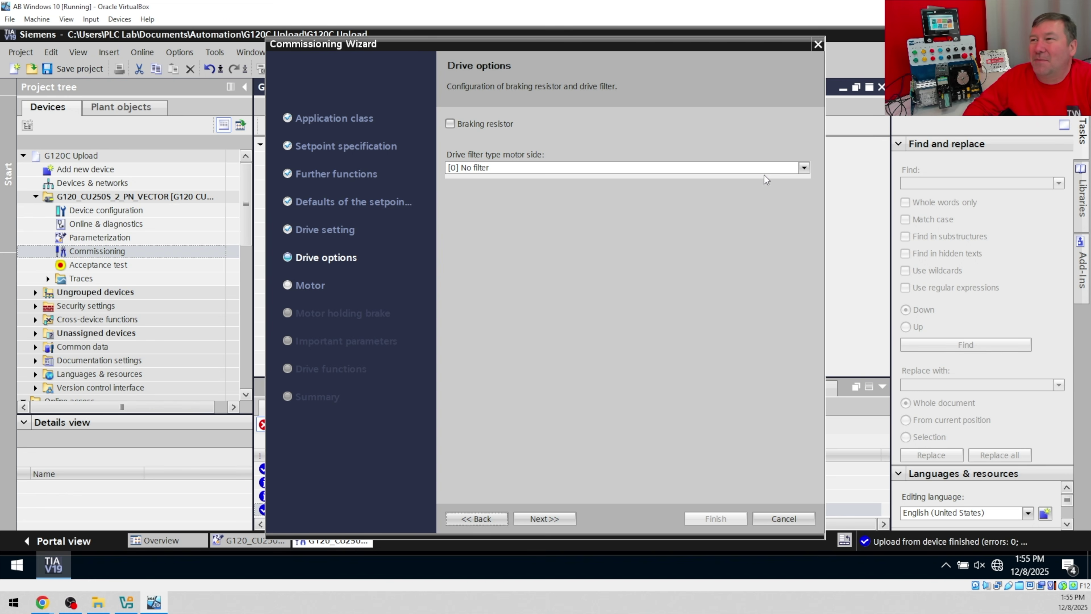
{"action": "left_click", "coordinate": [558, 518]}
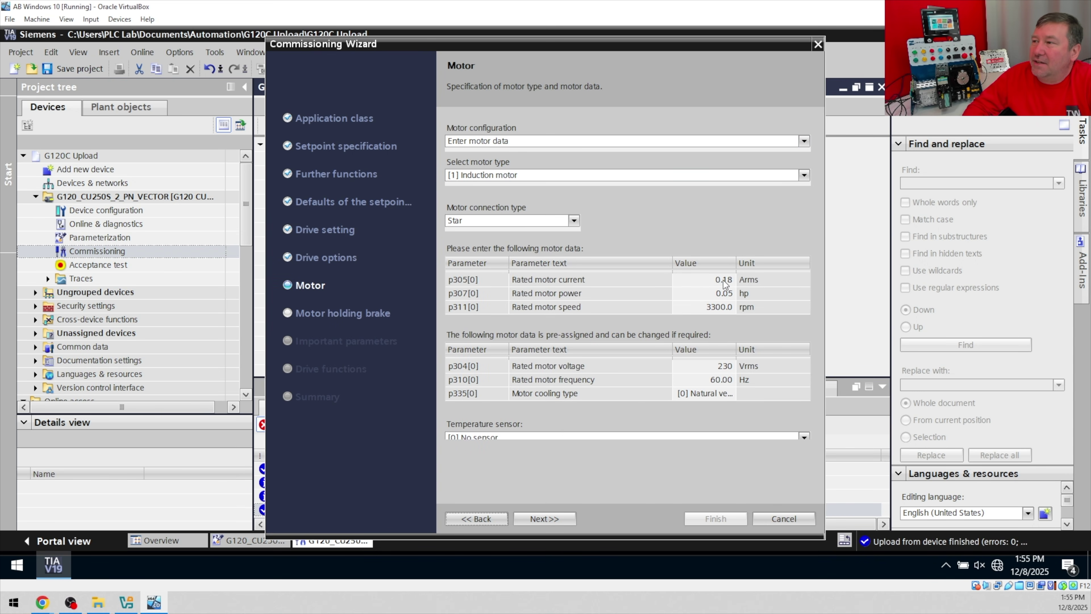
Check the rated motor current, power, speed and voltage in the wizard's motor data and accept them as entered.
{"action": "left_click", "coordinate": [695, 276]}
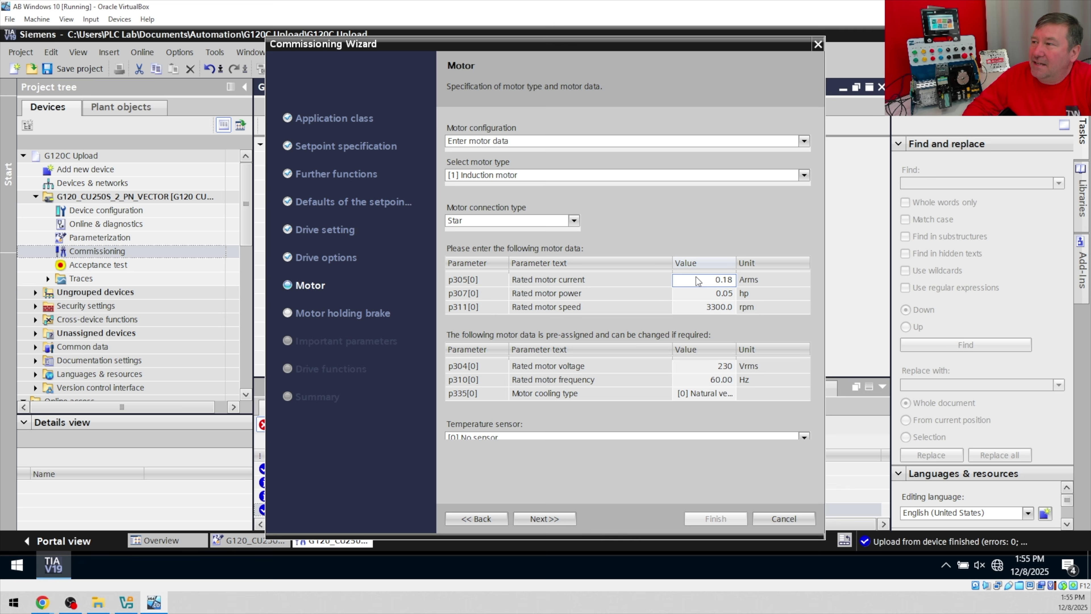
{"action": "left_click", "coordinate": [692, 298]}
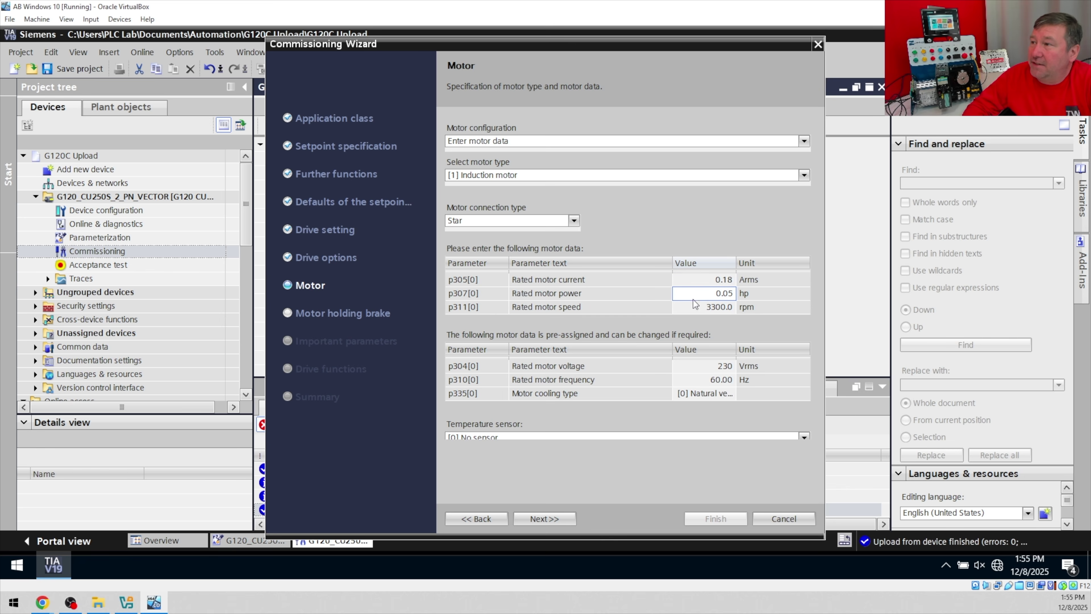
{"action": "left_click", "coordinate": [695, 278]}
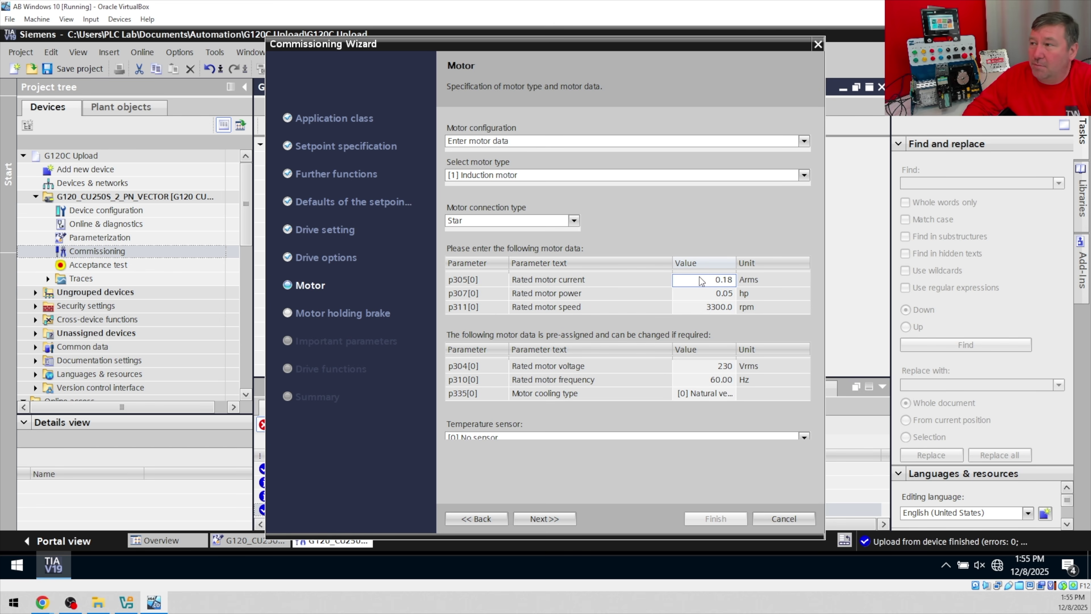
{"action": "left_click", "coordinate": [693, 295]}
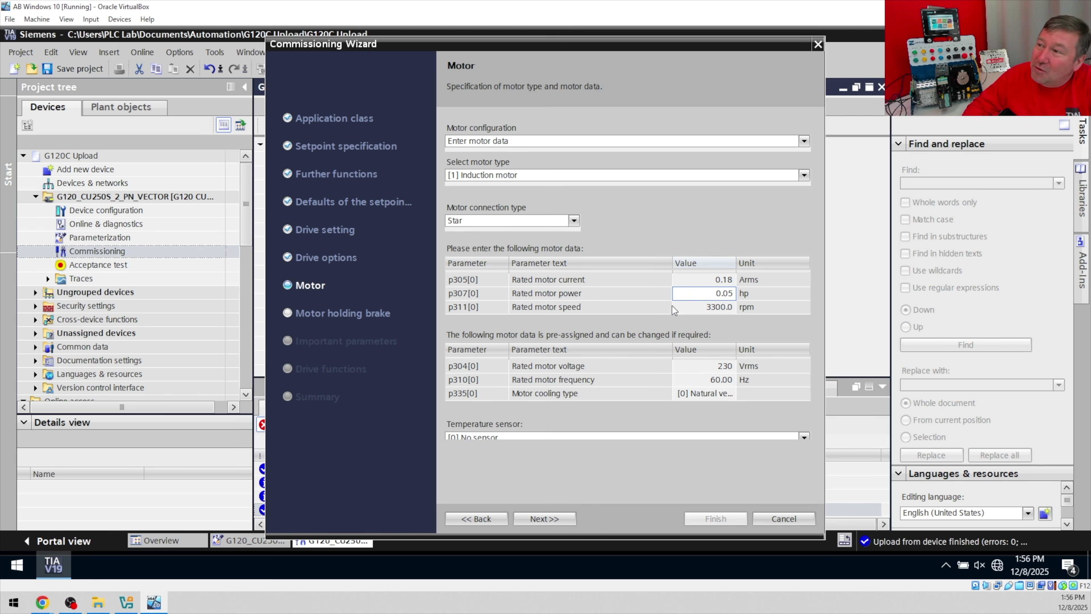
{"action": "left_click", "coordinate": [688, 308]}
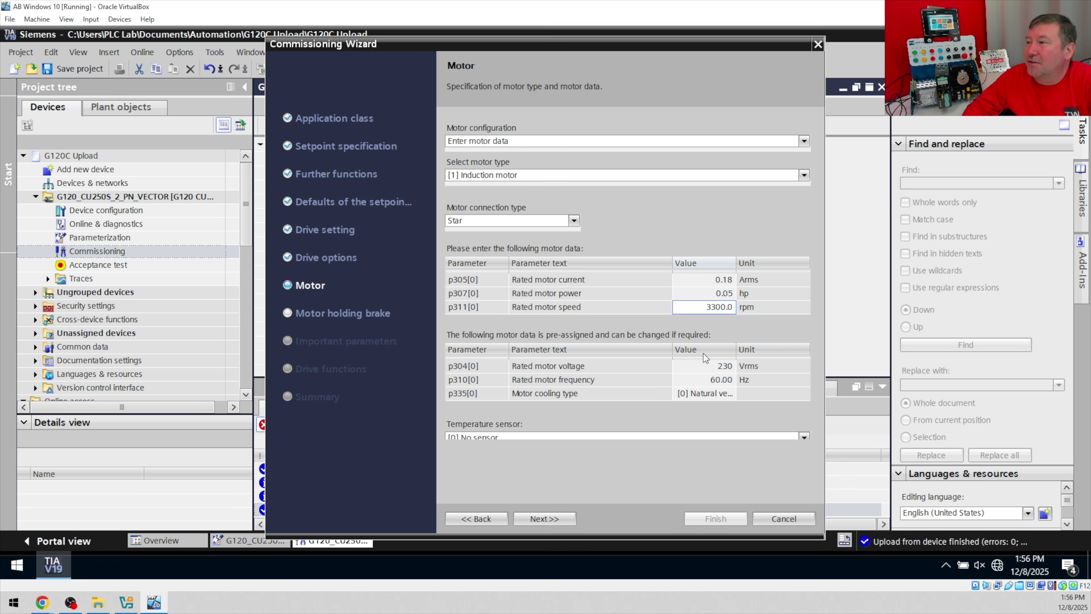
{"action": "left_click", "coordinate": [684, 363]}
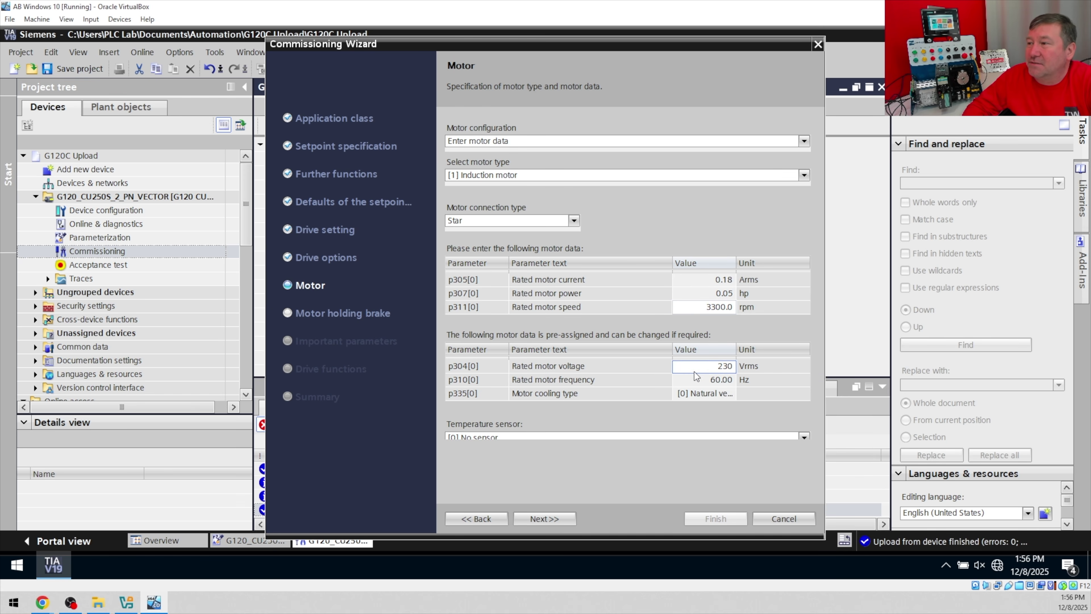
{"action": "left_click", "coordinate": [694, 372]}
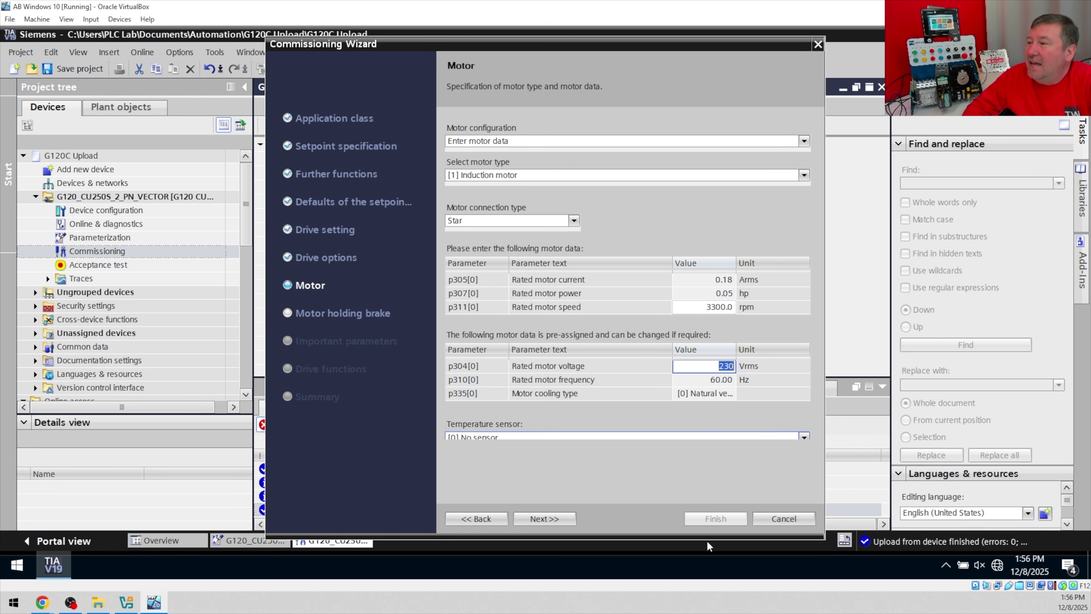
{"action": "left_click", "coordinate": [537, 520]}
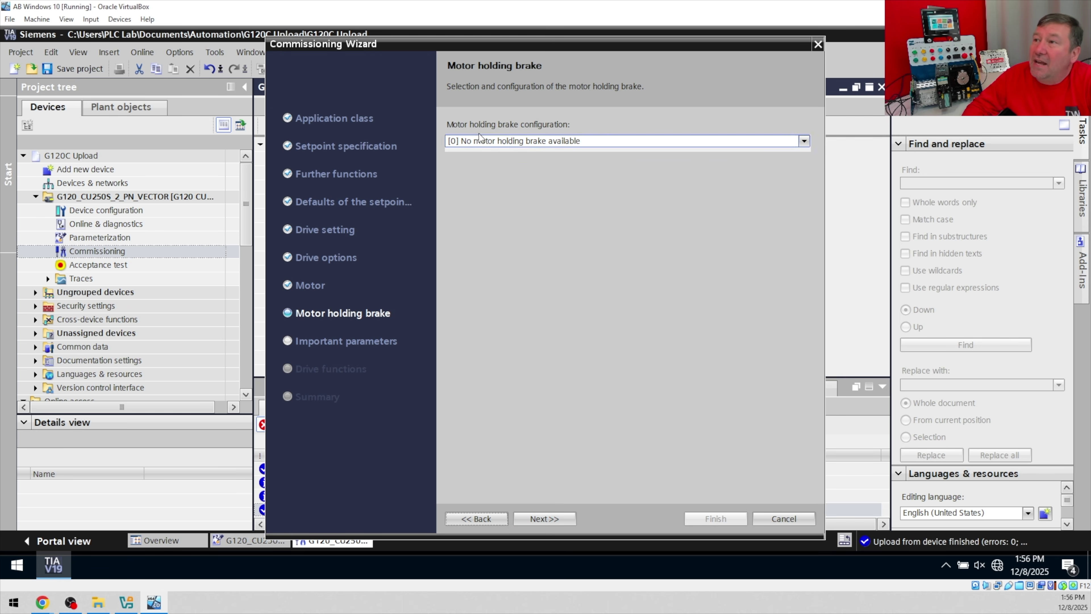
Accept the motor holding brake, important parameters and drive functions settings as they are, and finish the Commissioning Wizard from its summary.
{"action": "left_click", "coordinate": [537, 519]}
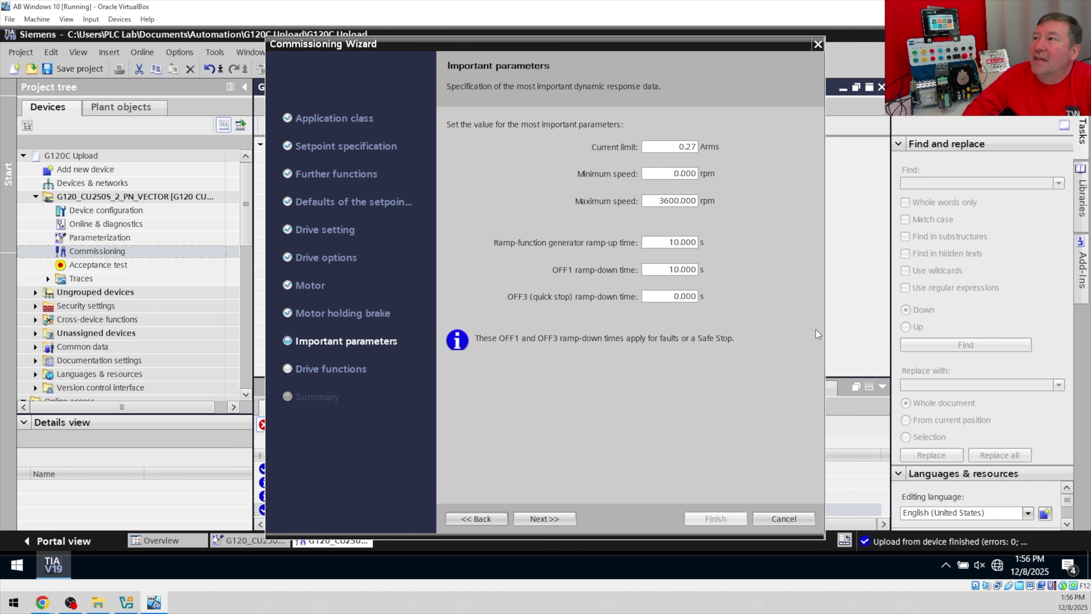
{"action": "left_click", "coordinate": [559, 518]}
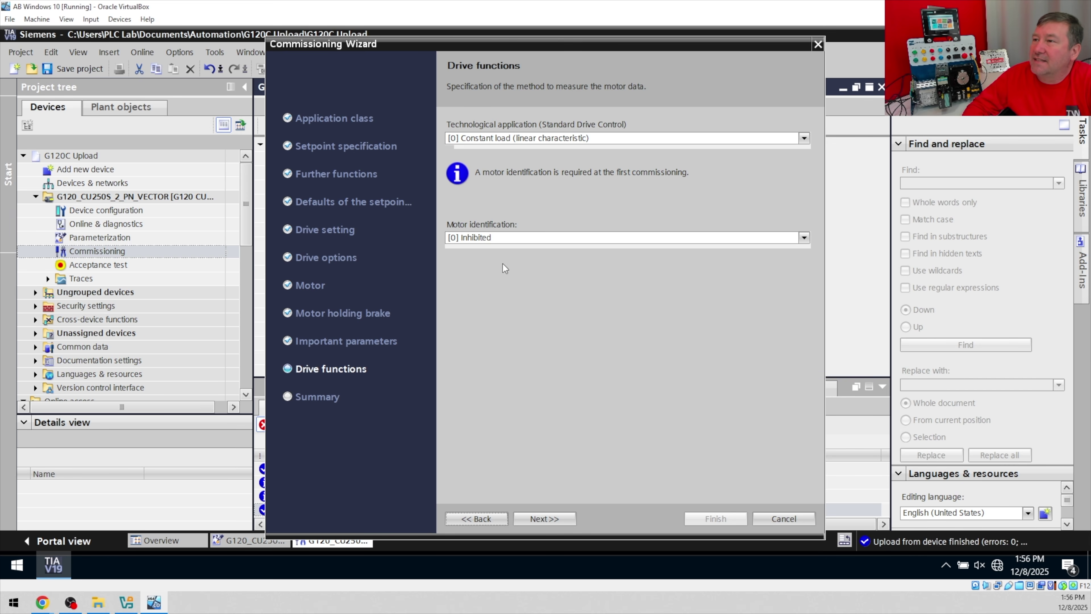
{"action": "left_click", "coordinate": [537, 519]}
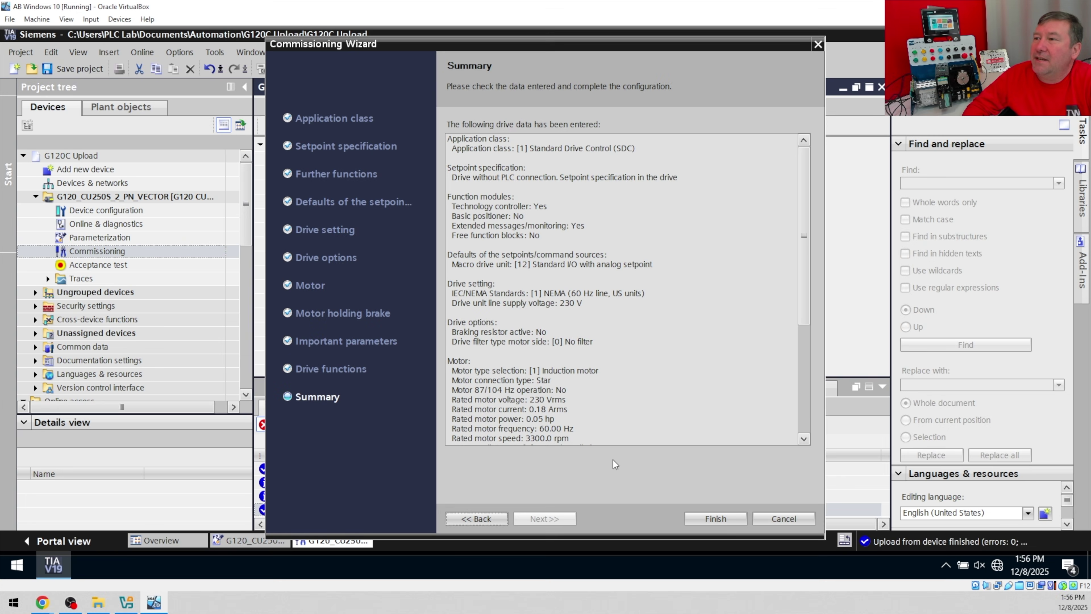
{"action": "left_click", "coordinate": [711, 518]}
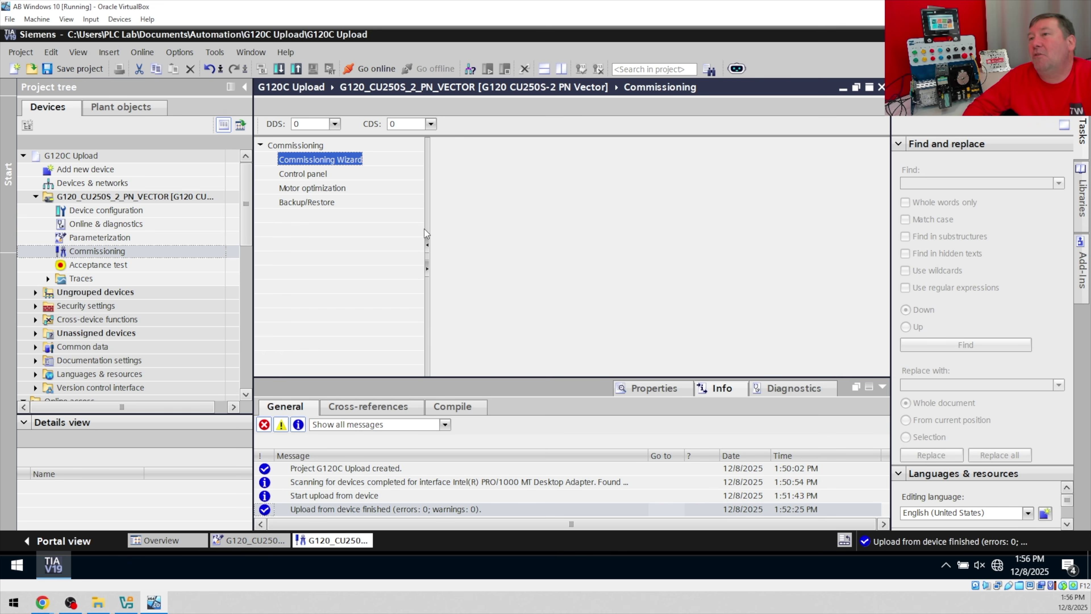